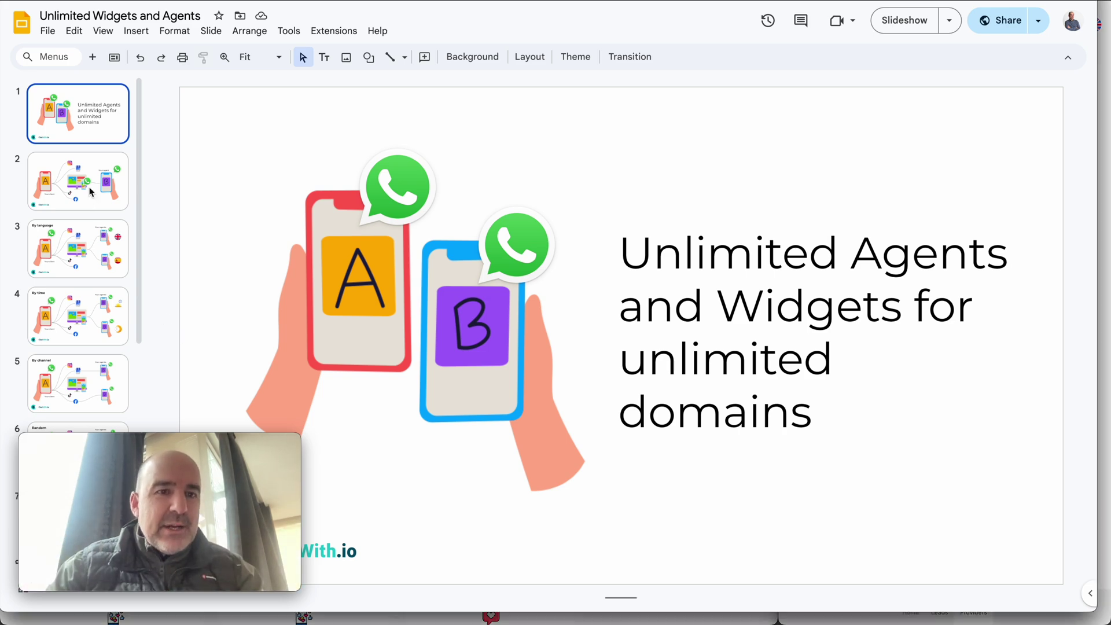
# - Step through slides 2–5: the agent diagram, By language, By time and By channel
pyautogui.click(107, 199)
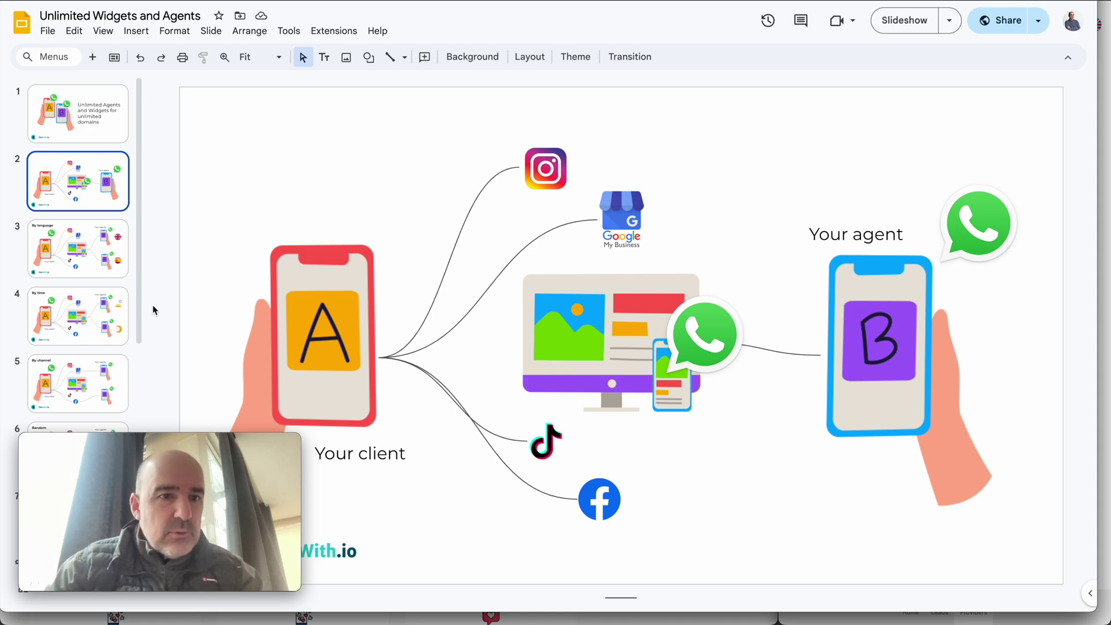
pyautogui.click(111, 265)
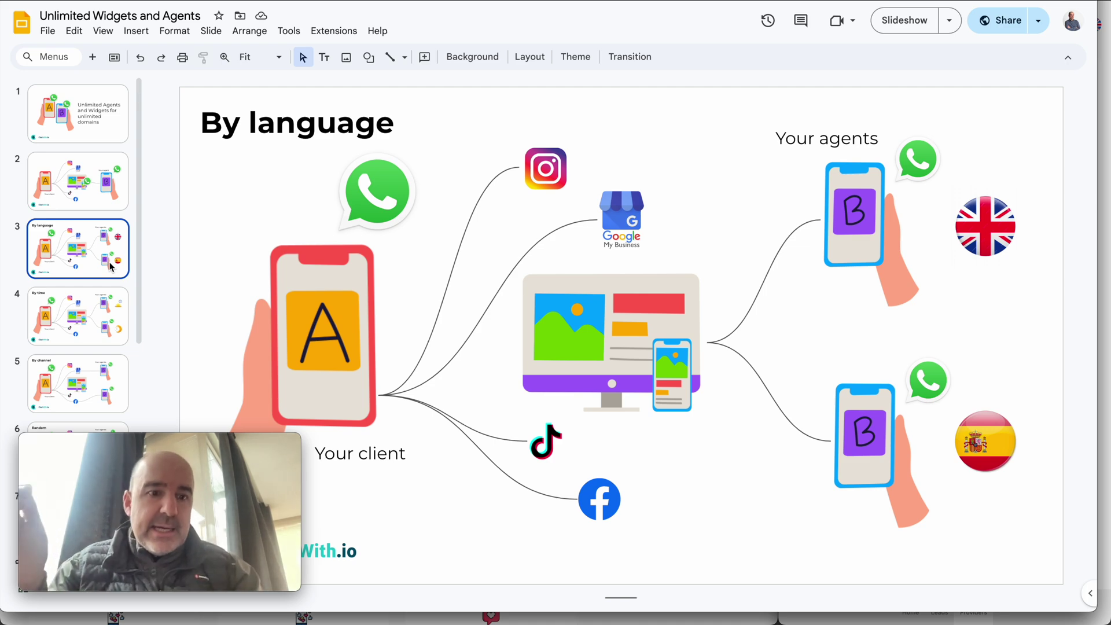
pyautogui.click(97, 321)
pyautogui.click(96, 377)
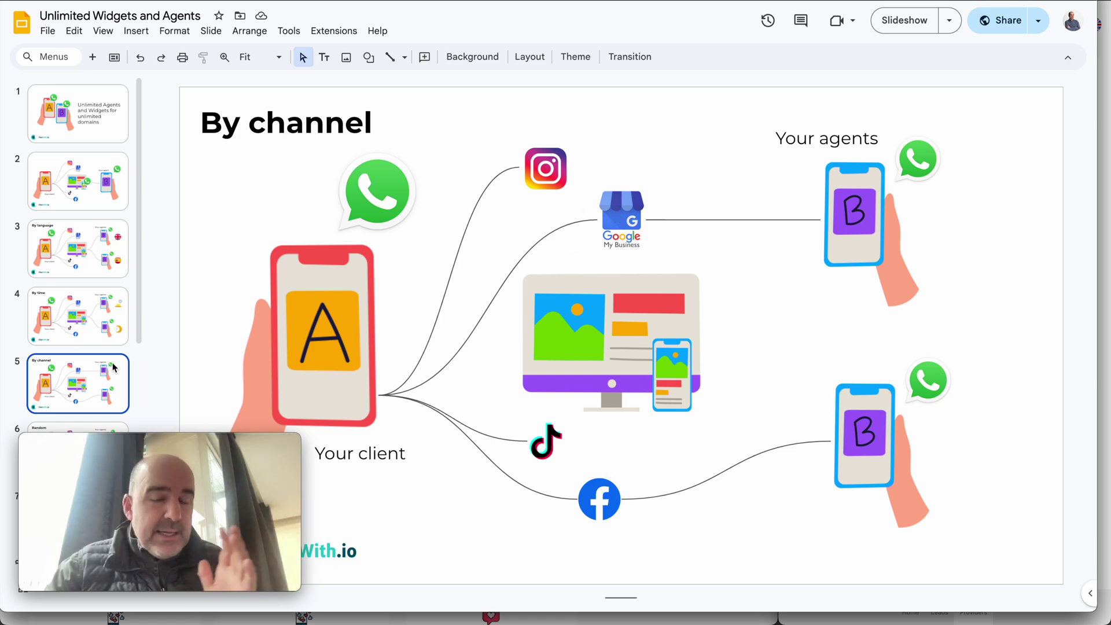
# - Move on to the Random slide, then to slide 8, the first 'How to do it…' slide
pyautogui.scroll(-4, 110, 360)
pyautogui.click(80, 230)
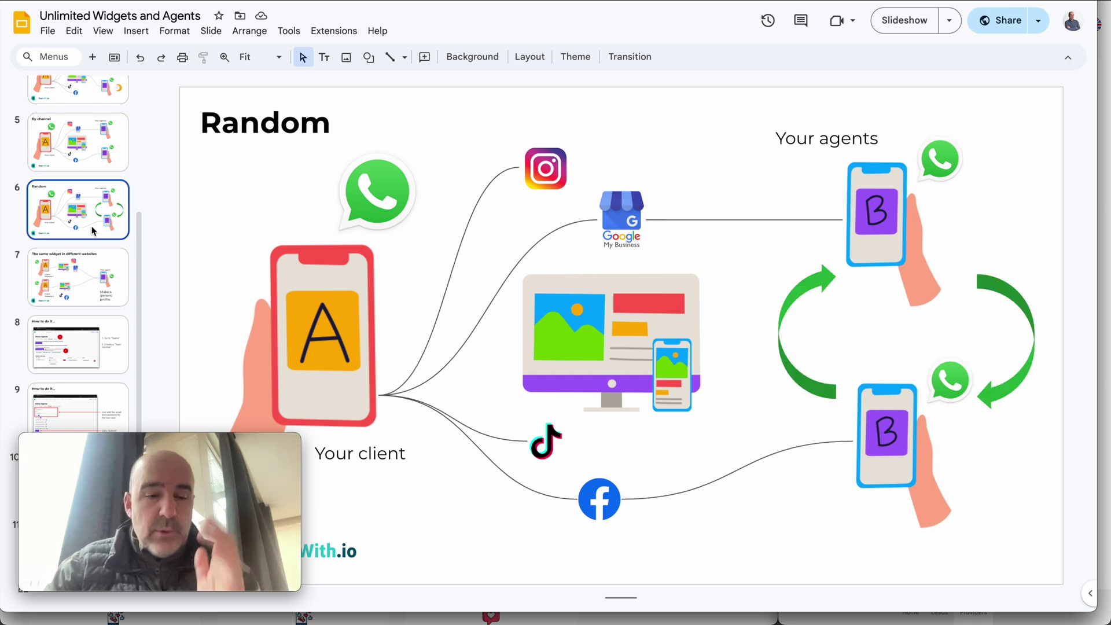
pyautogui.scroll(-3, 92, 227)
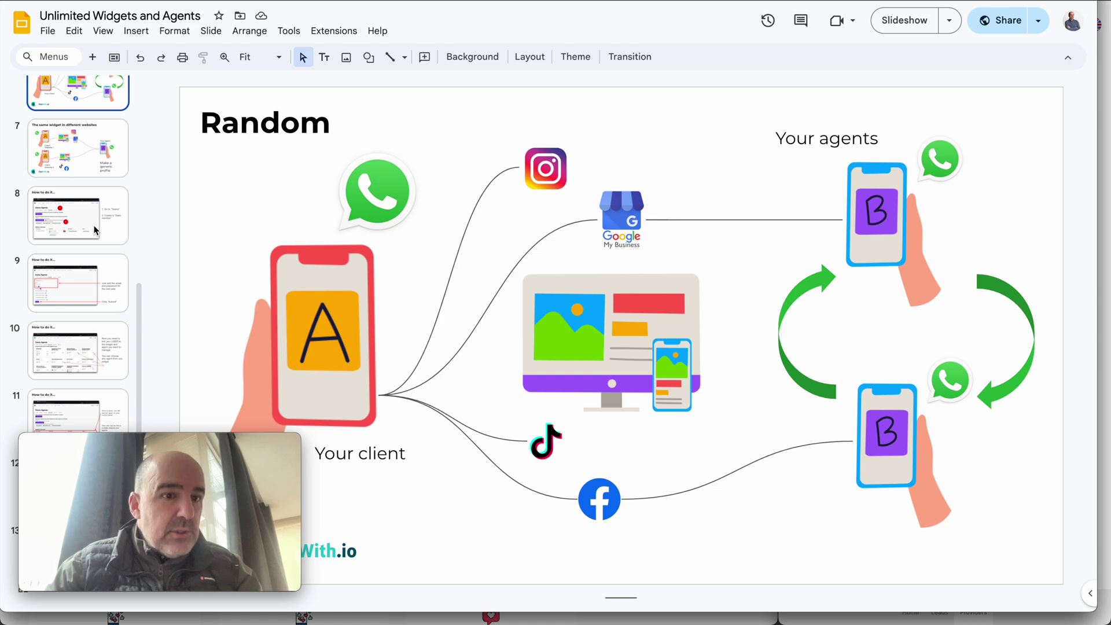
pyautogui.click(94, 224)
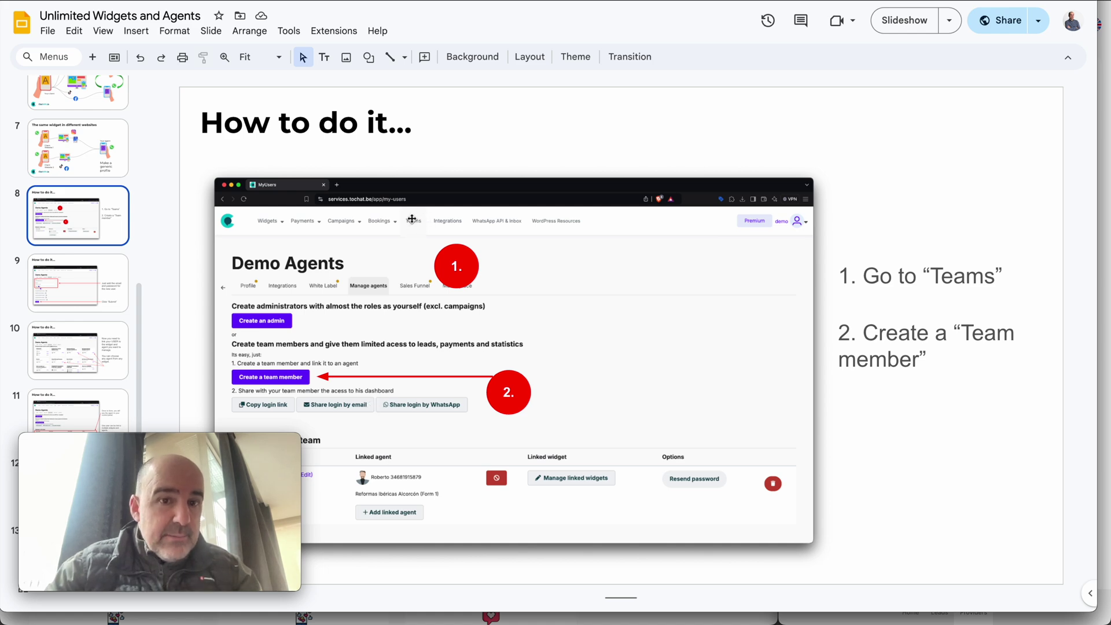
# - Show slides 10 and 11 on linking users to agents, then bring up the widgets dashboard
pyautogui.click(72, 372)
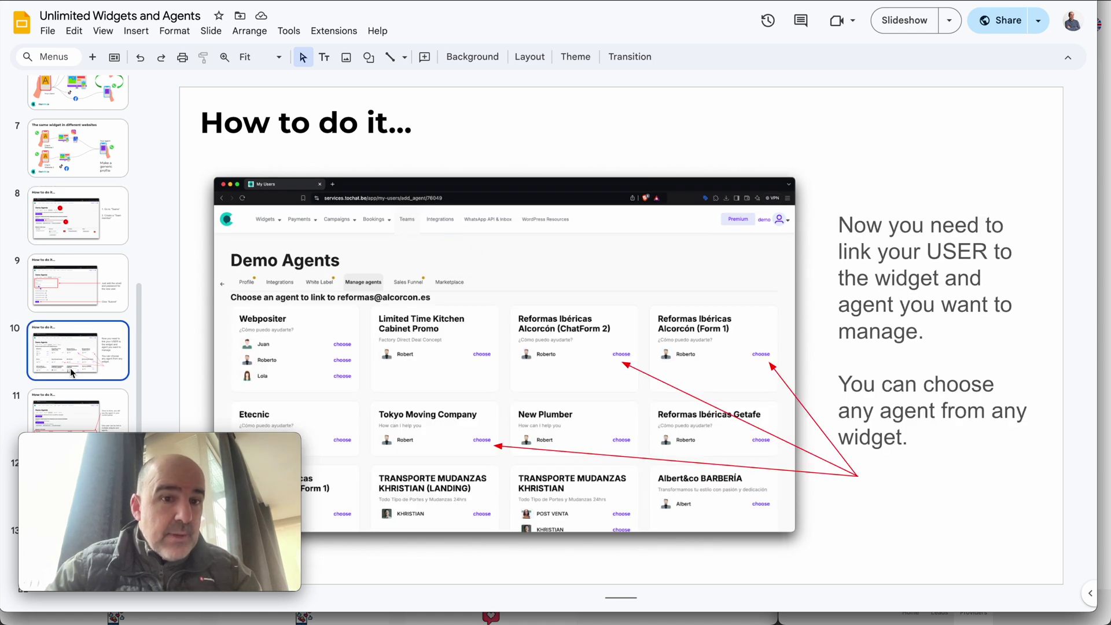
pyautogui.scroll(-1, 70, 369)
pyautogui.click(80, 403)
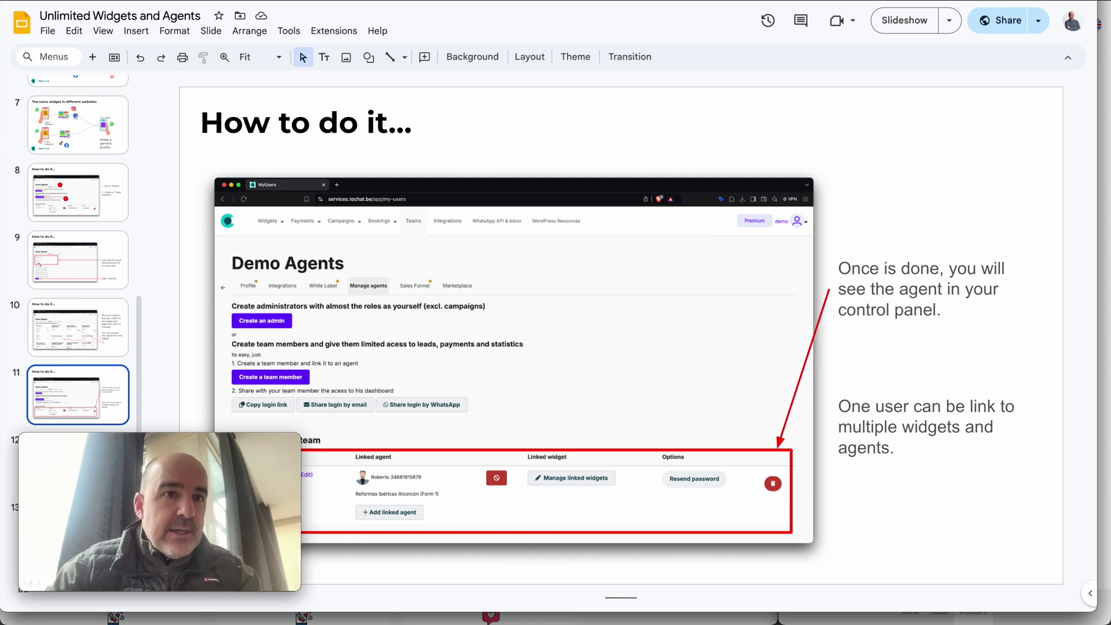
pyautogui.press('super+Tab')
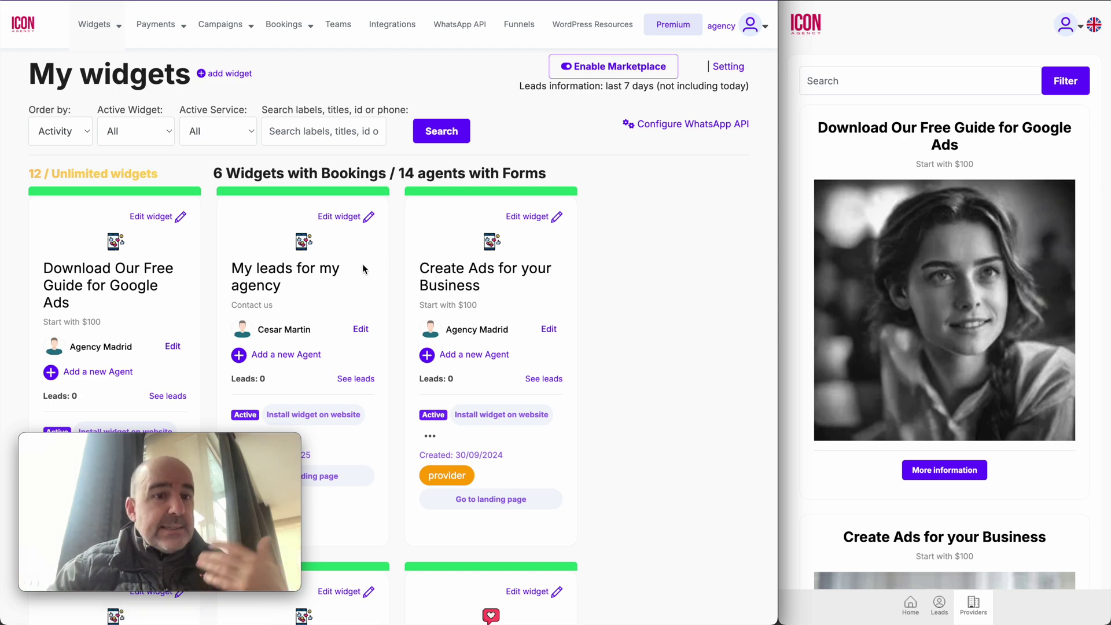
# - Browse the My widgets cards and open the Evento Black Friday widget's editor
pyautogui.scroll(-2, 359, 263)
pyautogui.scroll(-7, 359, 262)
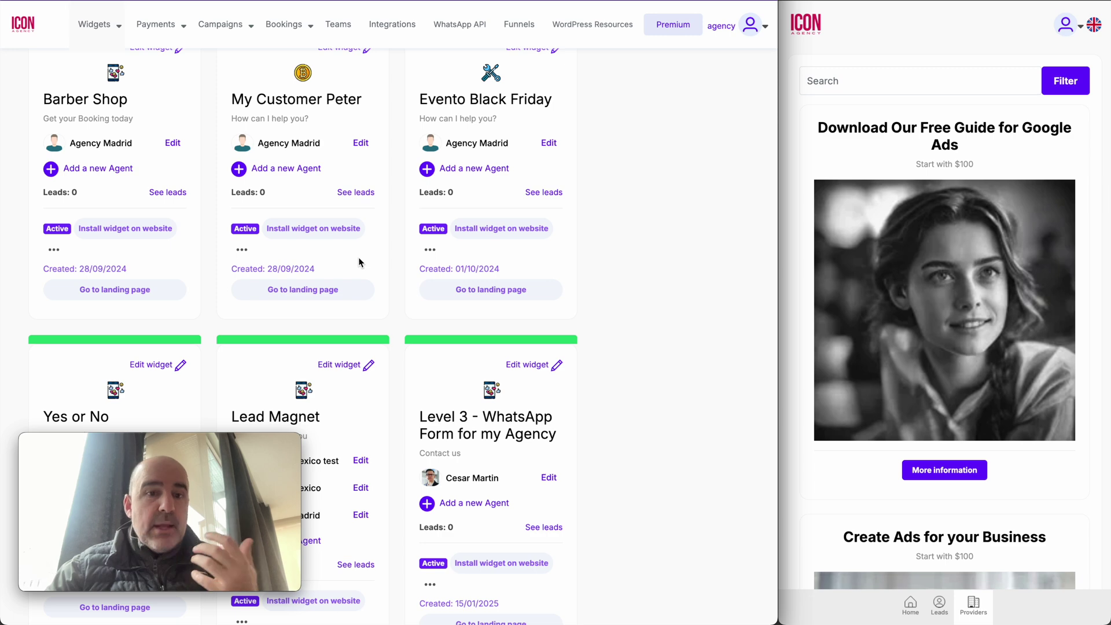
pyautogui.scroll(-2, 359, 262)
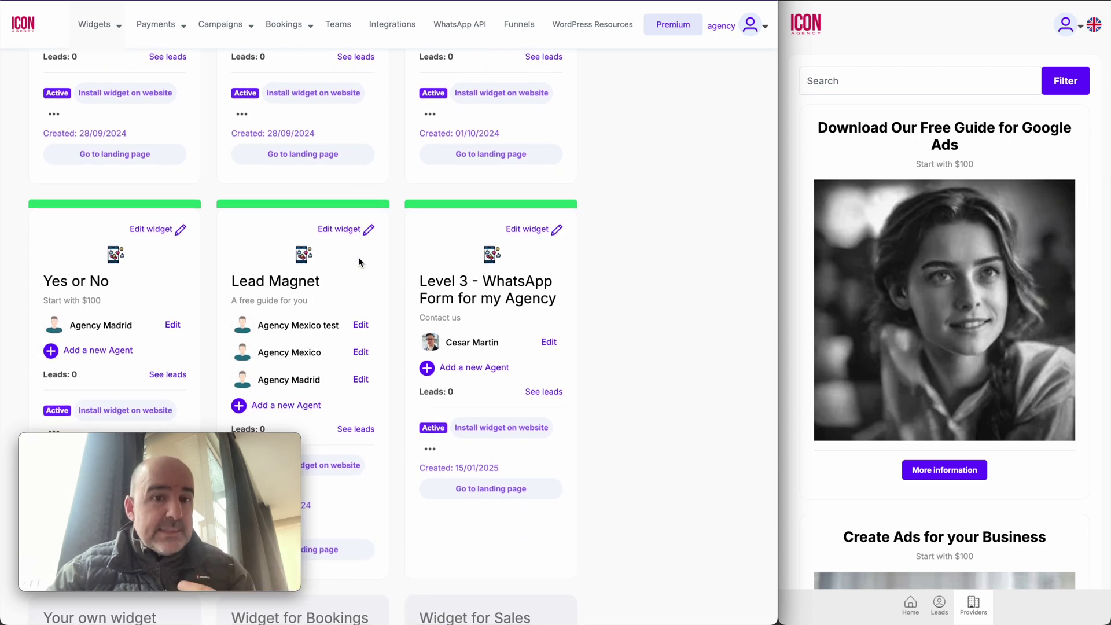
pyautogui.scroll(5, 359, 262)
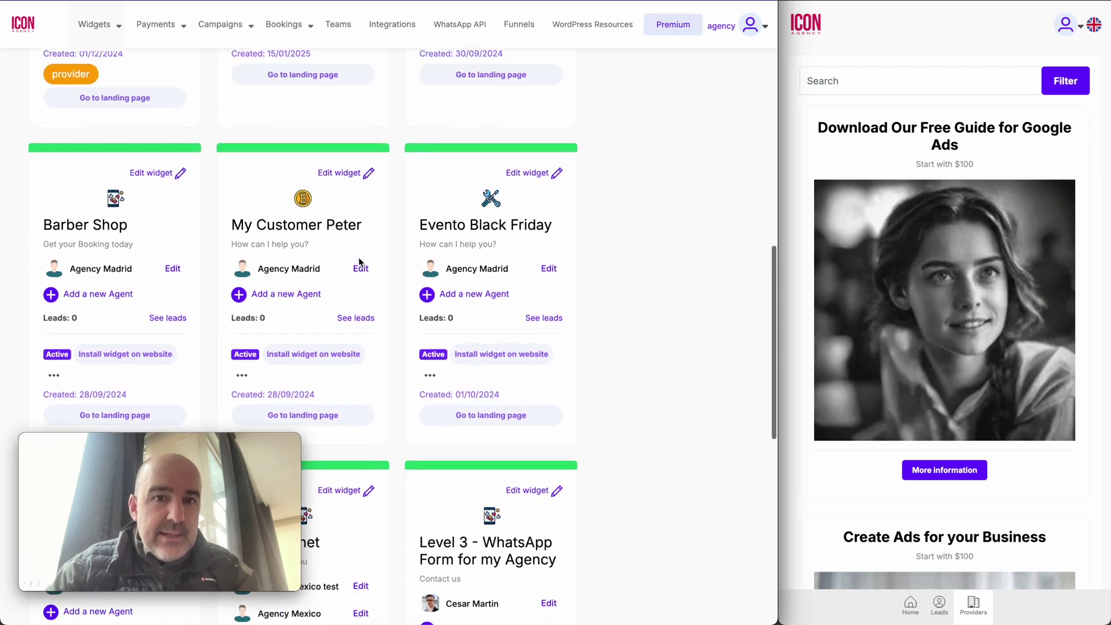
pyautogui.click(458, 243)
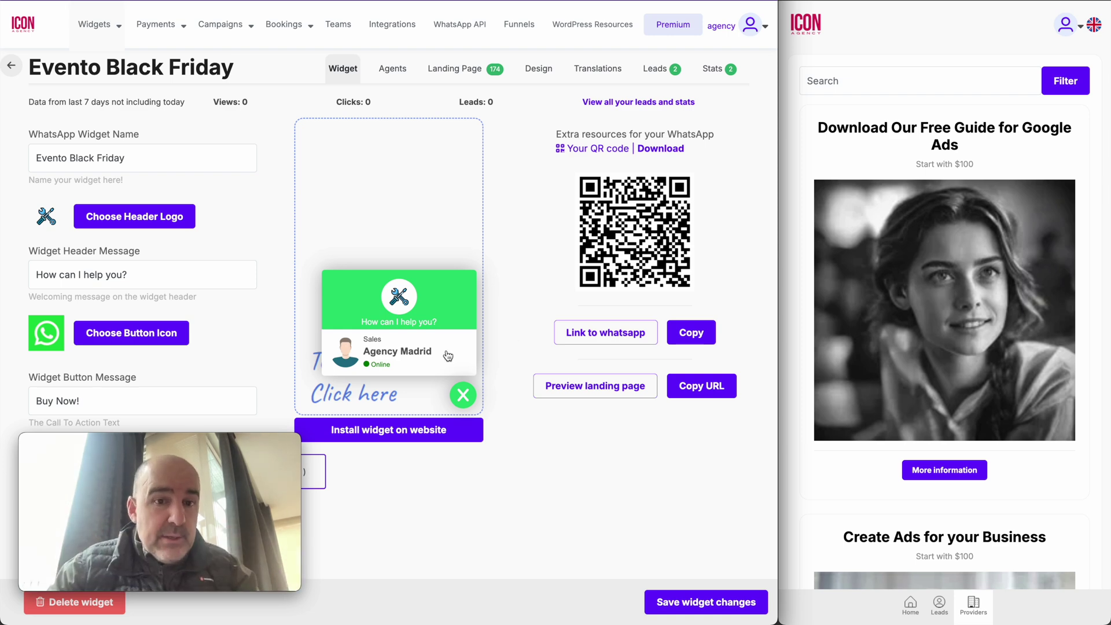
# - Preview the agent's pizza order form in the test widget, browse its products, then close it
pyautogui.click(412, 353)
pyautogui.scroll(-3, 383, 255)
pyautogui.scroll(-1, 383, 255)
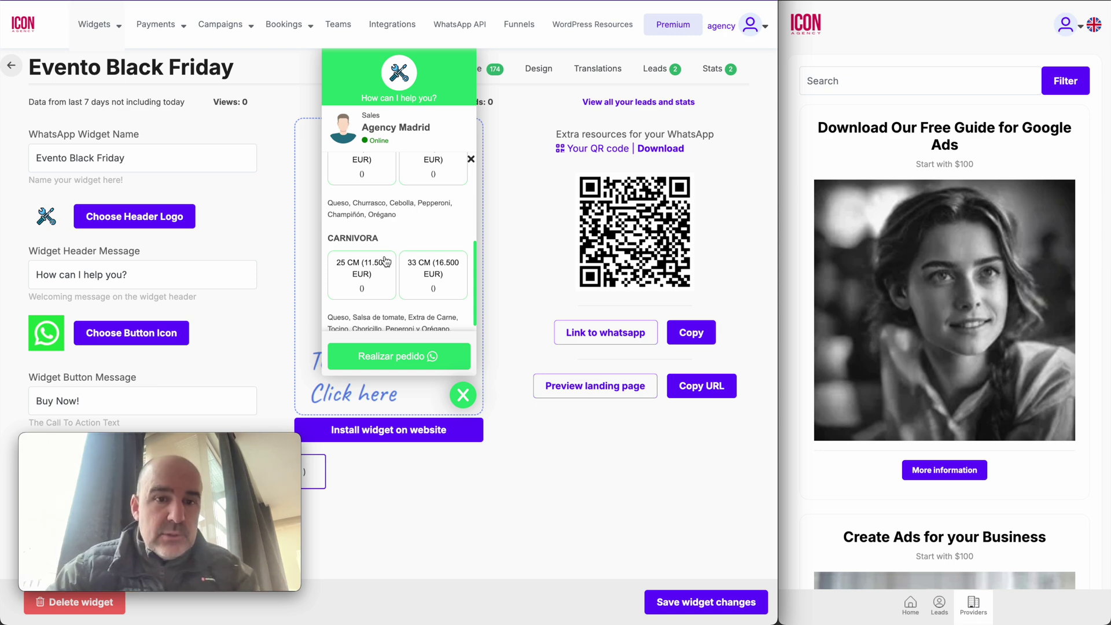
pyautogui.scroll(5, 388, 261)
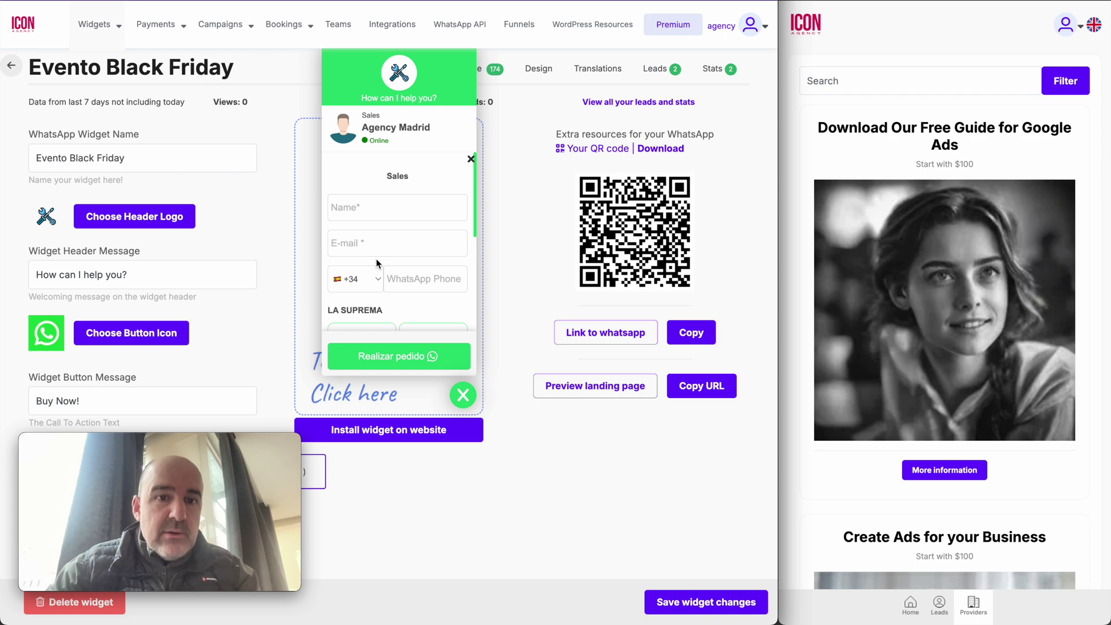
pyautogui.click(464, 403)
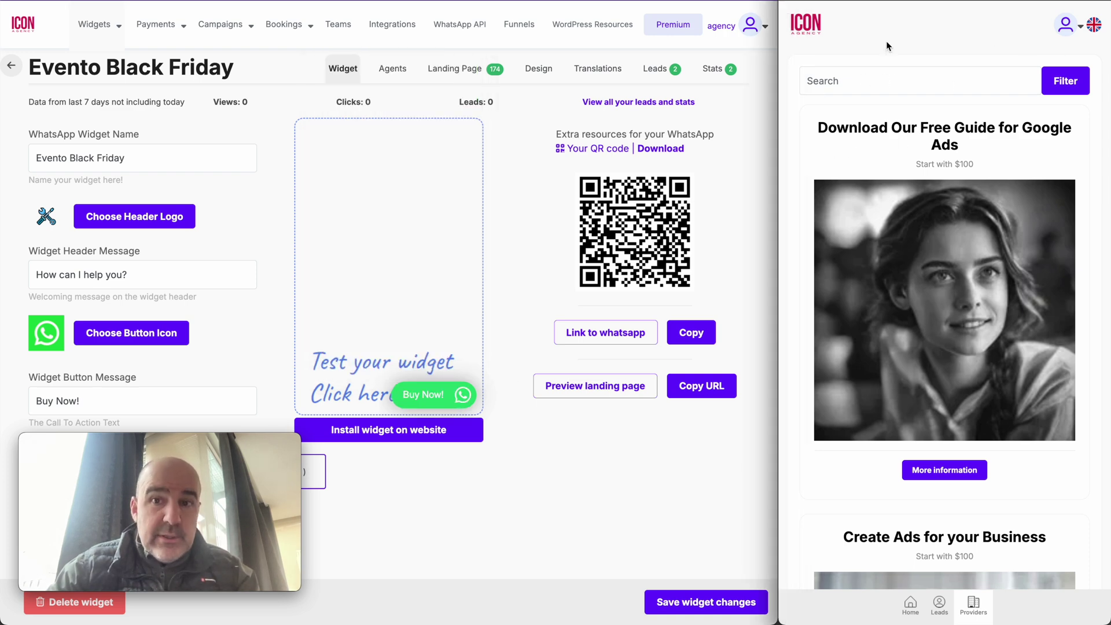
# - Show the client's home stats, highlighting the new clicks, leads and 44.5 EUR revenue
pyautogui.click(802, 33)
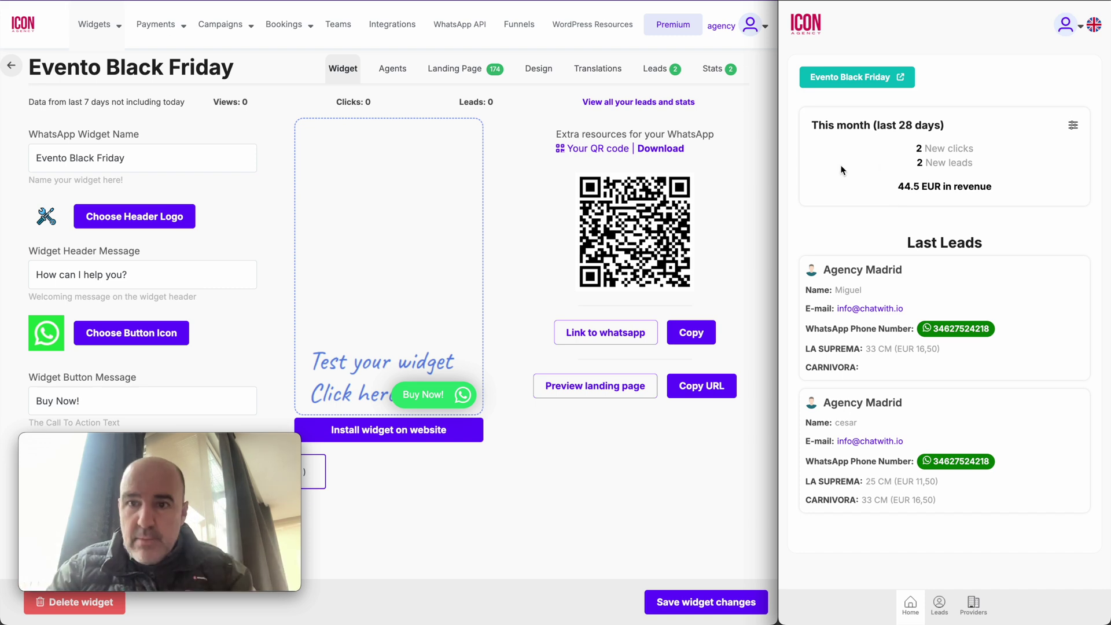
pyautogui.moveTo(912, 158); pyautogui.dragTo(984, 178)
pyautogui.moveTo(898, 186); pyautogui.dragTo(992, 187)
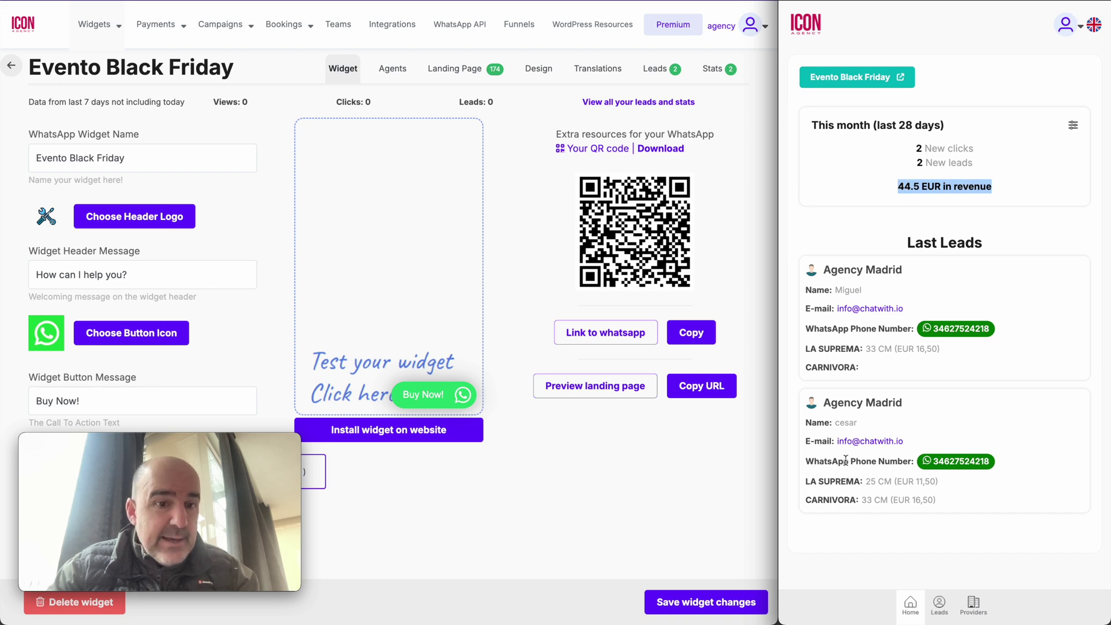
# - Preview the Evento Black Friday landing page, return, and open the client's leads list
pyautogui.click(841, 78)
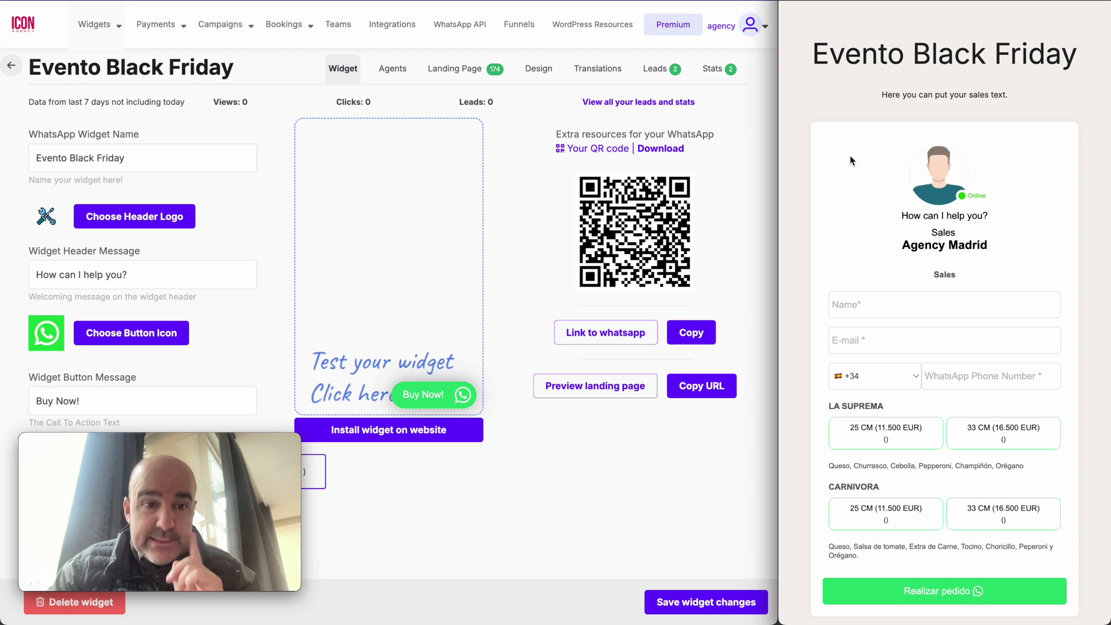
pyautogui.hotkey('alt', 'Left')
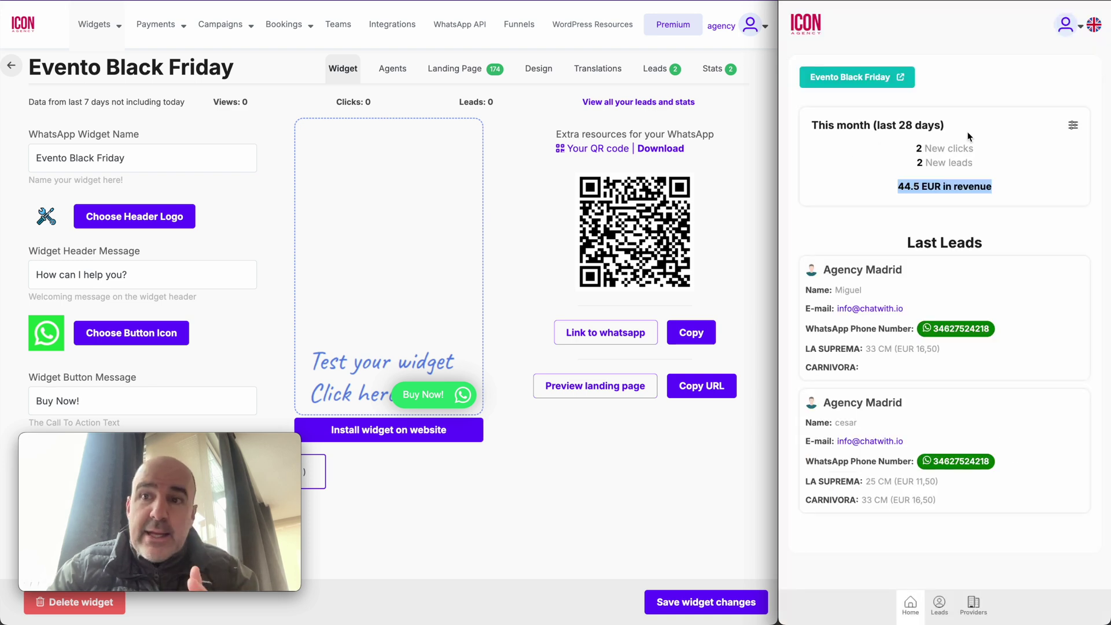
pyautogui.click(939, 604)
pyautogui.scroll(-3, 876, 216)
pyautogui.scroll(3, 876, 215)
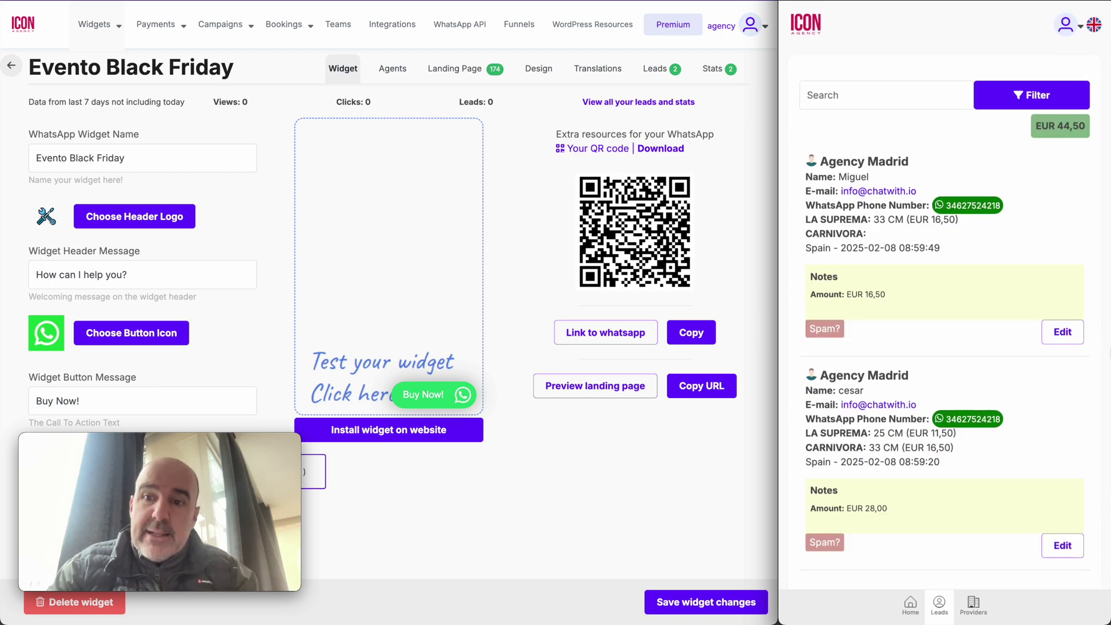
# - Add the note 'This is a very good lead' to the first lead (EUR 16,50) and save
pyautogui.click(1062, 331)
pyautogui.write('This is a very good lead')
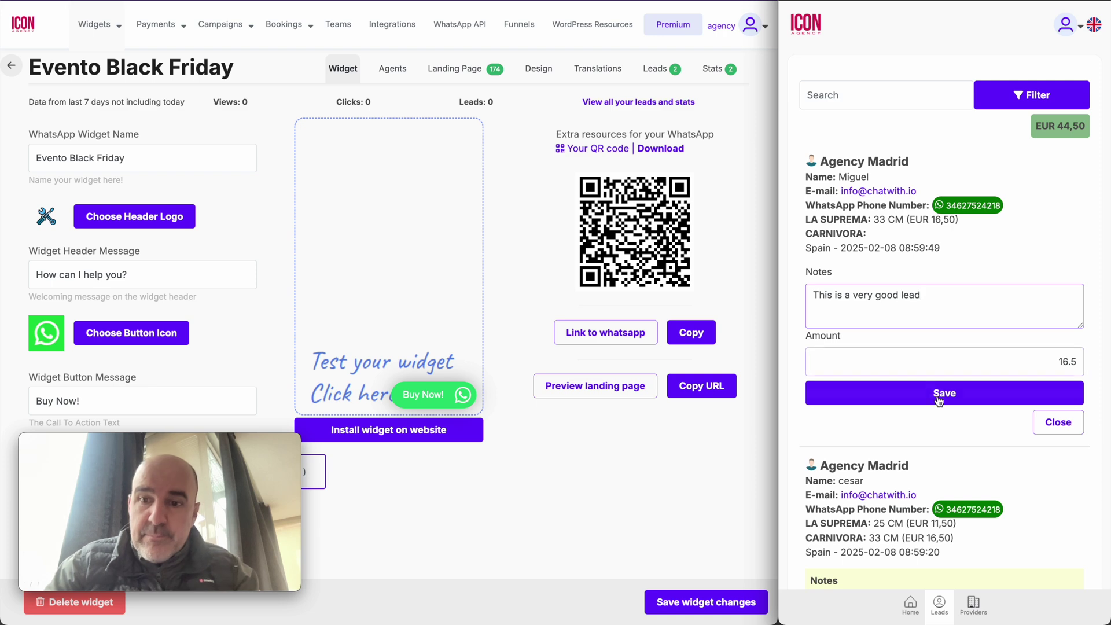
pyautogui.click(938, 396)
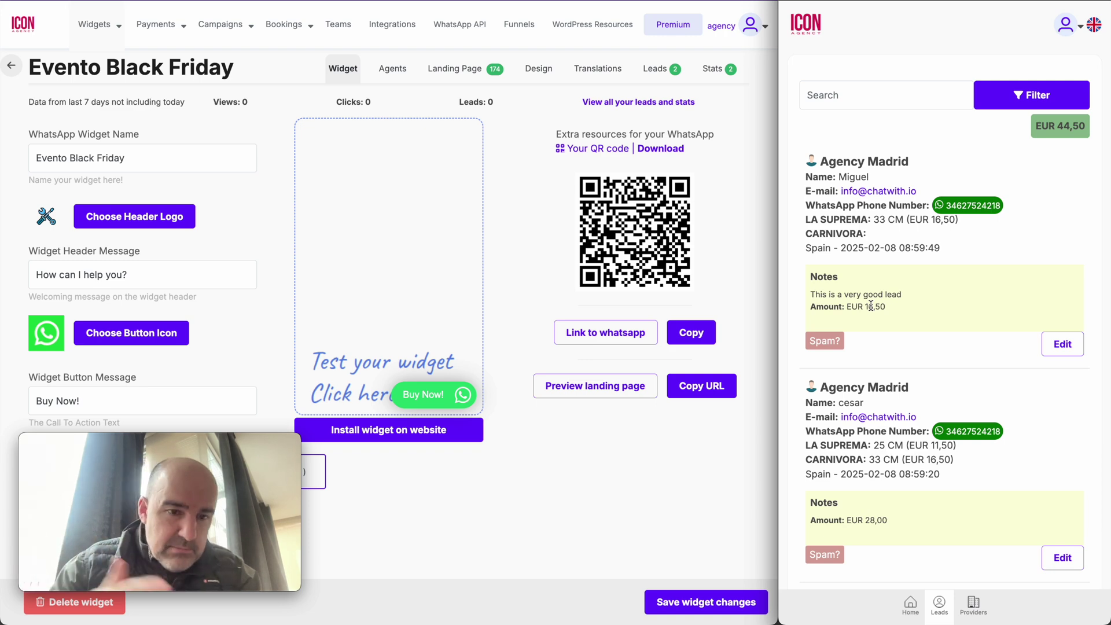
# - Check the leads search box and account menu, then open the client's Providers page
pyautogui.click(903, 99)
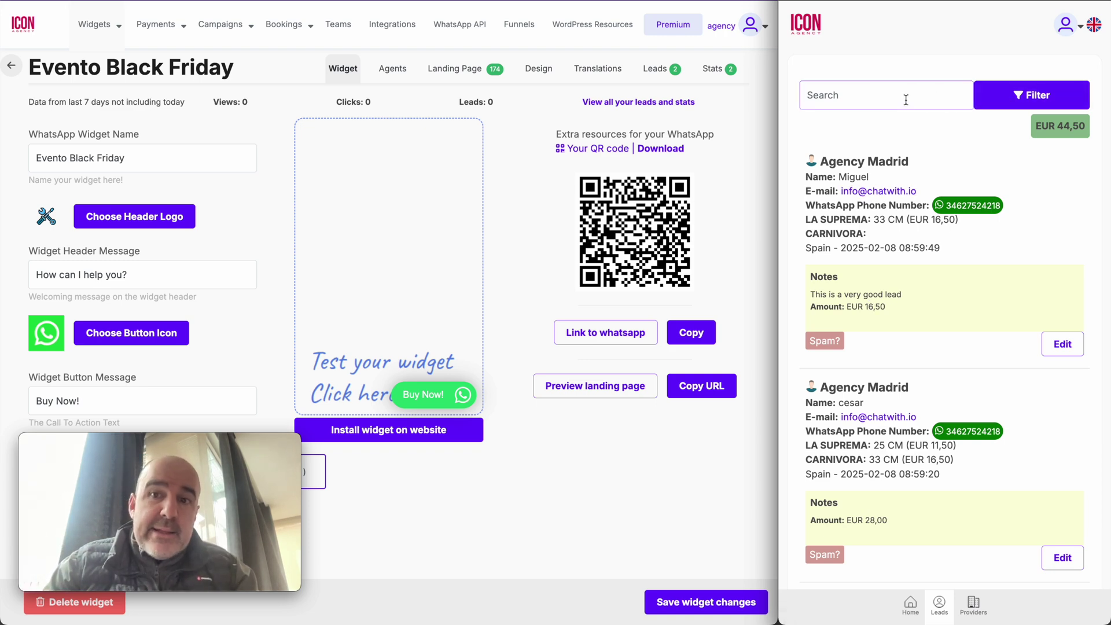
pyautogui.click(995, 53)
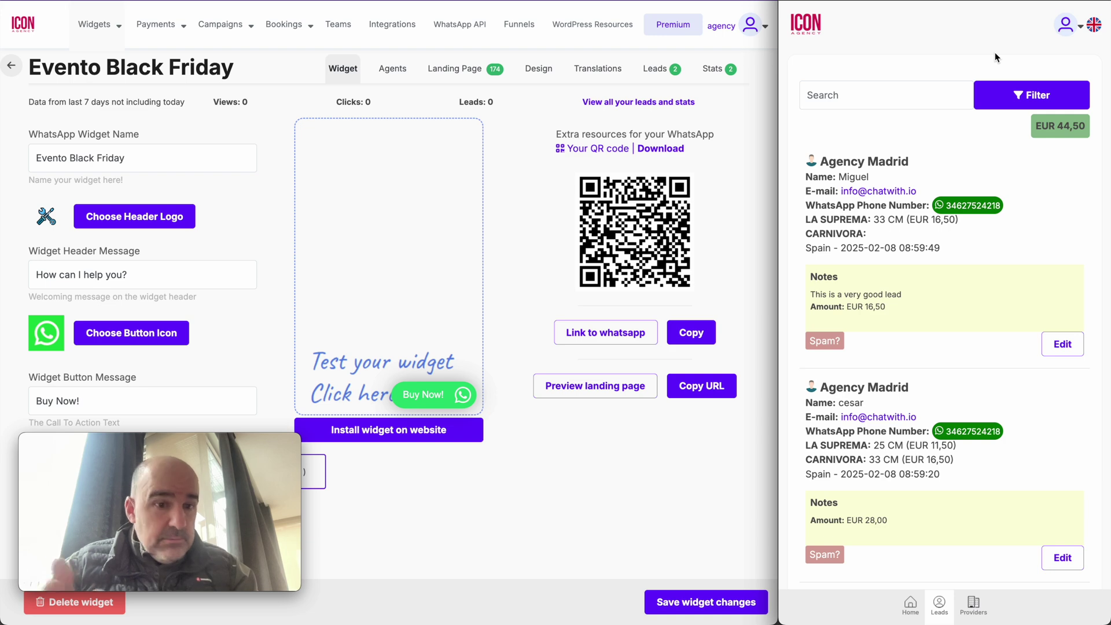
pyautogui.click(1065, 25)
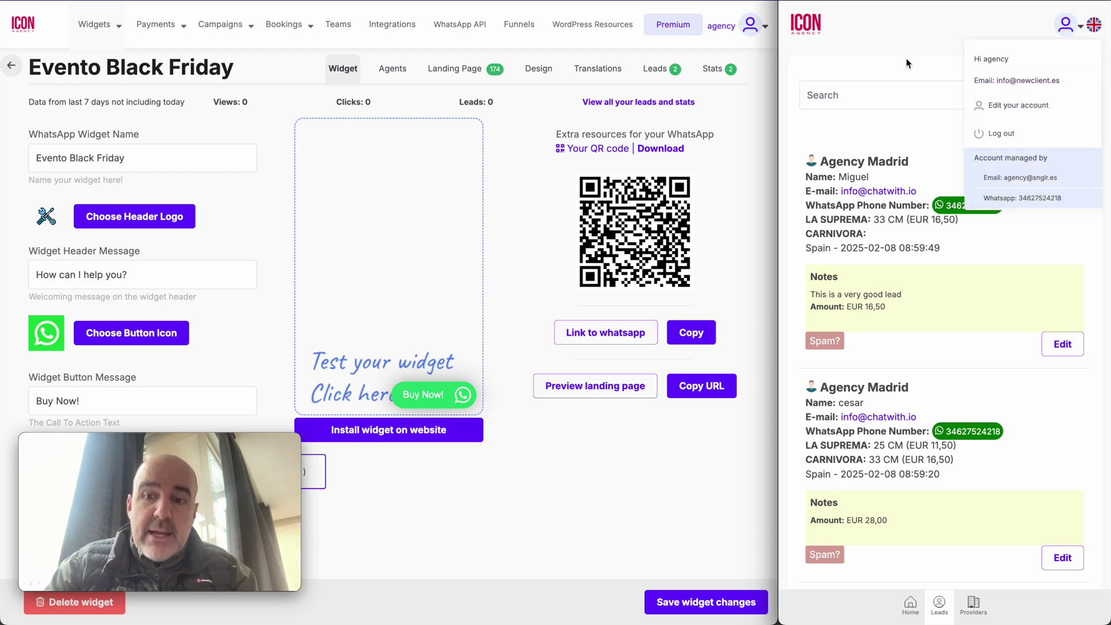
pyautogui.click(977, 618)
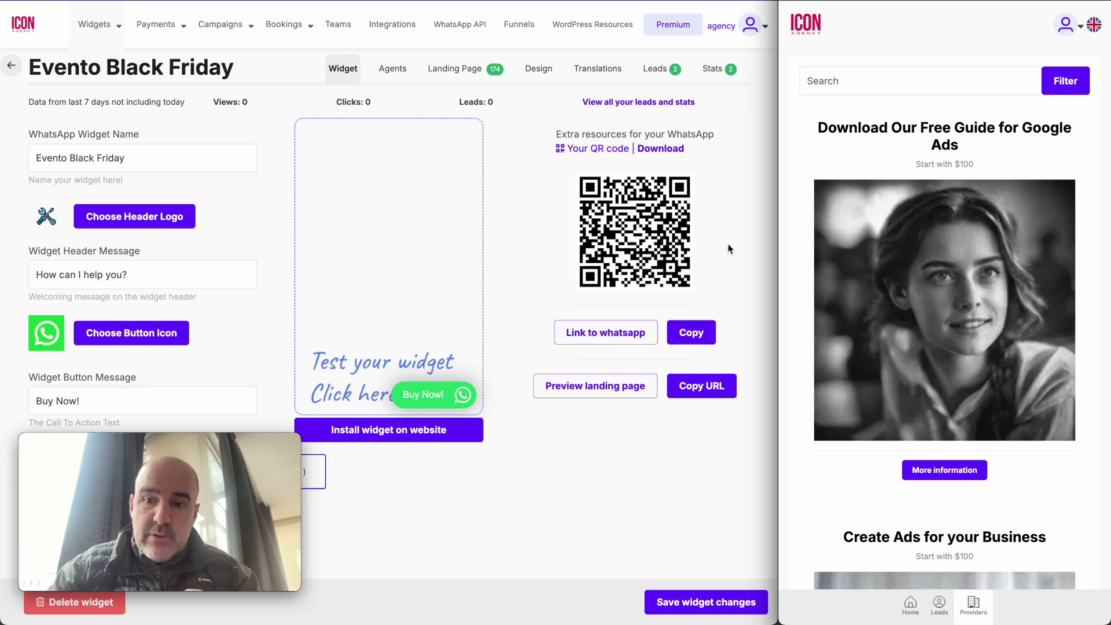
# - Browse the client's provider guides, including the Google Ads guide's detail page
pyautogui.click(923, 610)
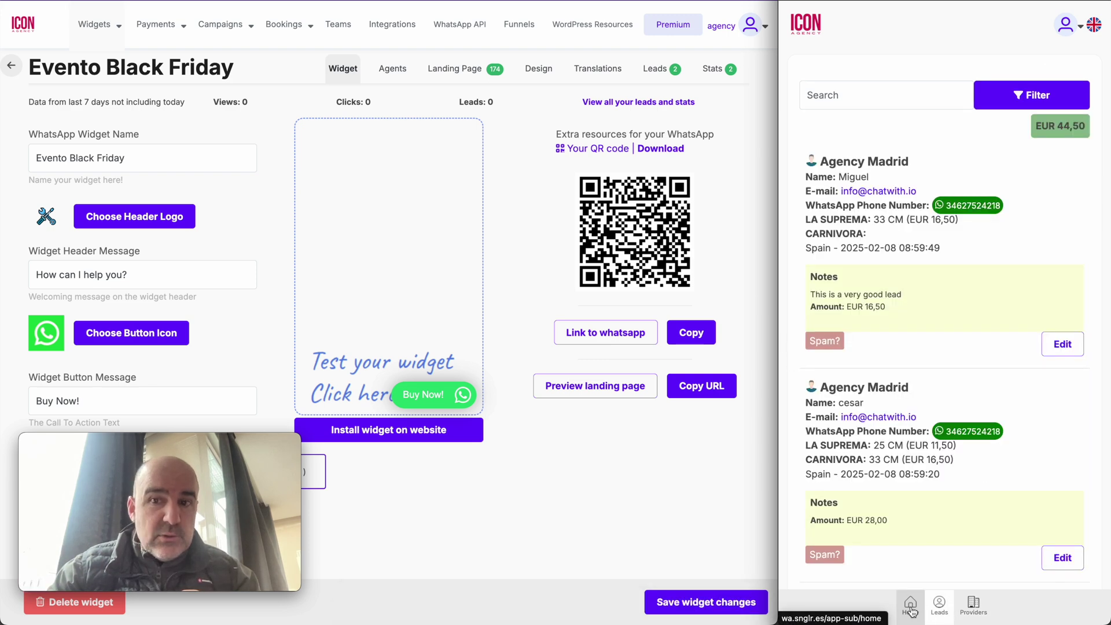
pyautogui.click(973, 605)
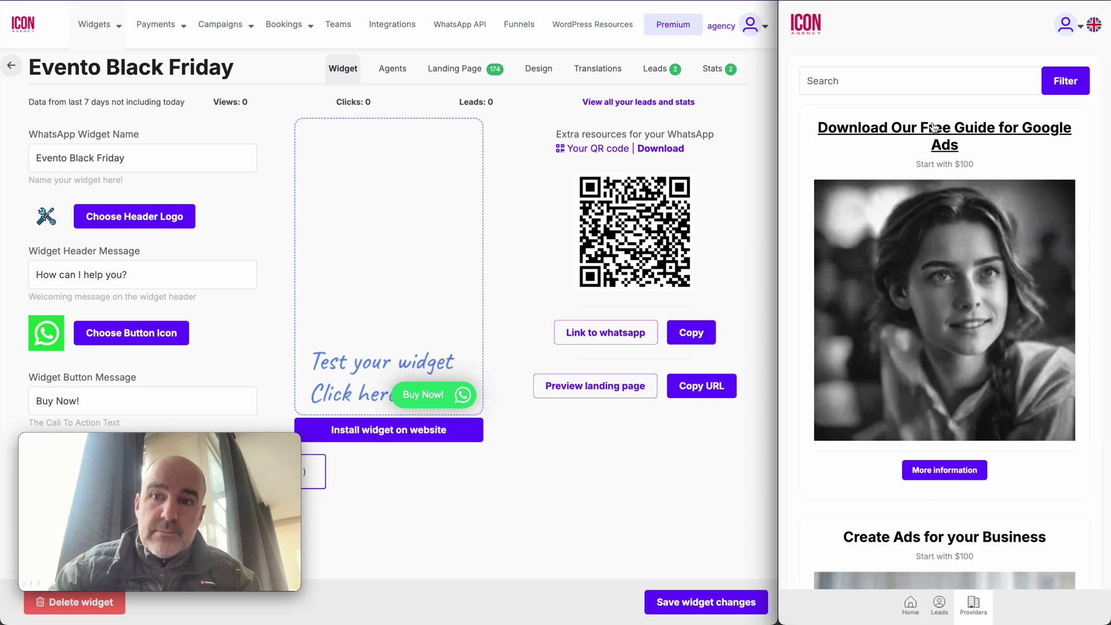
pyautogui.click(919, 143)
pyautogui.hotkey('alt', 'Left')
pyautogui.scroll(-5, 961, 194)
pyautogui.scroll(-4, 961, 194)
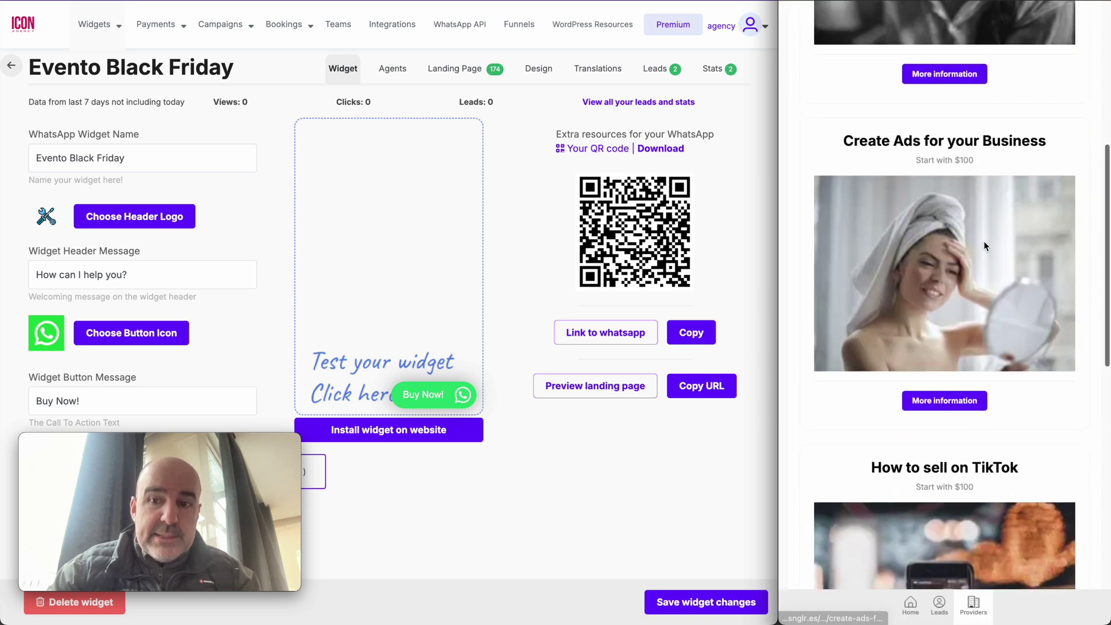
pyautogui.scroll(-7, 1011, 290)
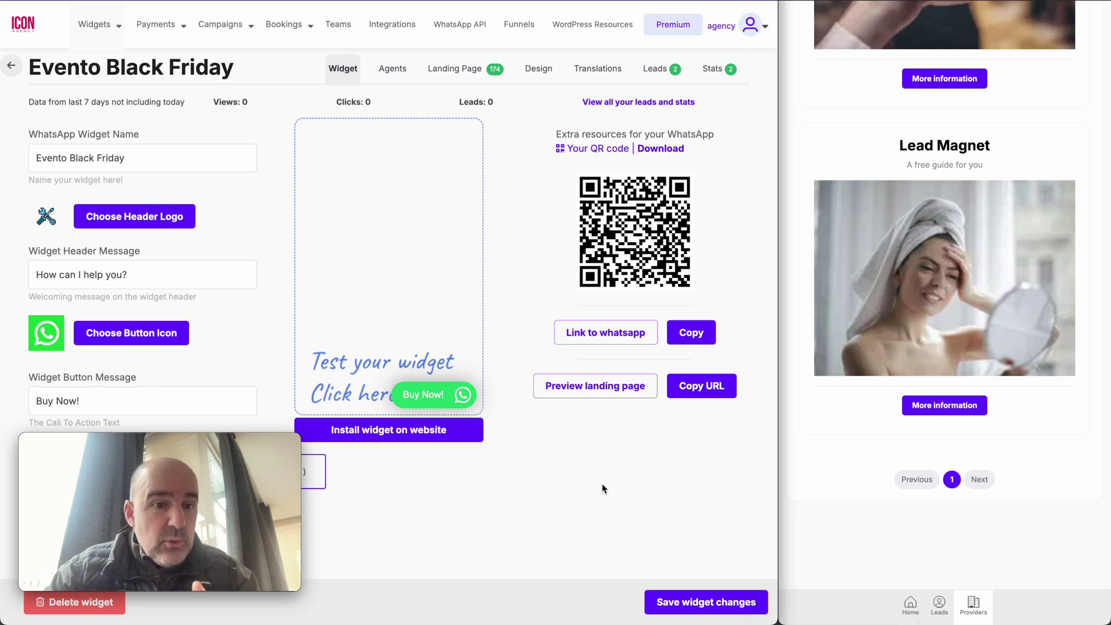
# - Show all agency widgets under Widgets > Create and edit, pointing out the provider tag
pyautogui.click(94, 24)
pyautogui.click(120, 69)
pyautogui.scroll(-2, 272, 297)
pyautogui.doubleClick(446, 282)
pyautogui.scroll(1, 496, 289)
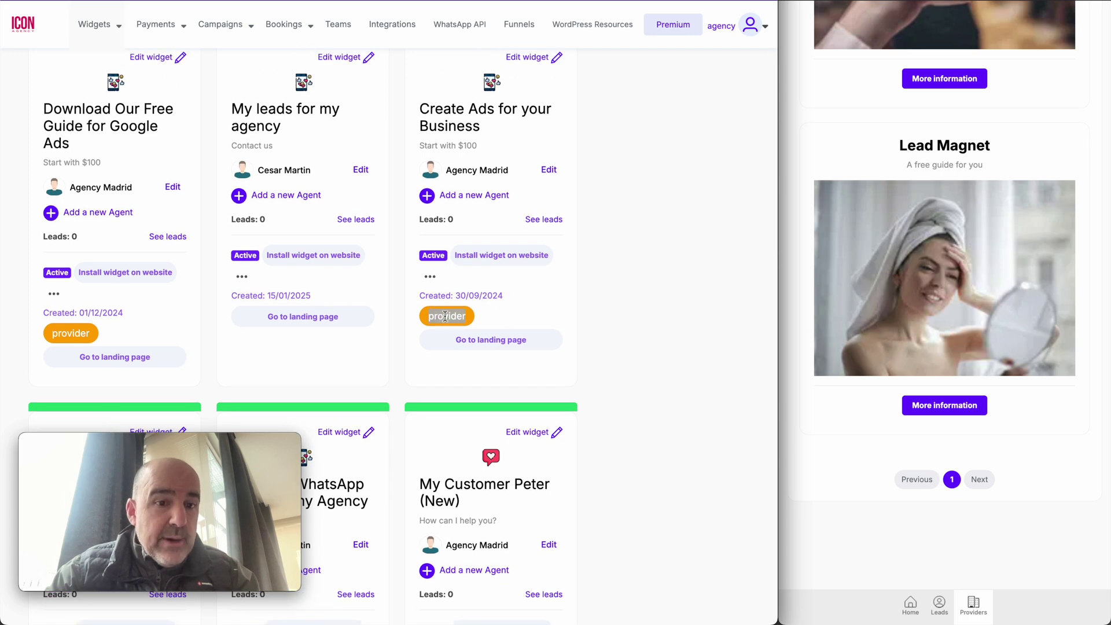
# - Open the Create Ads for your Business editor and expand its labels, categories and tags
pyautogui.scroll(3, 496, 289)
pyautogui.click(537, 209)
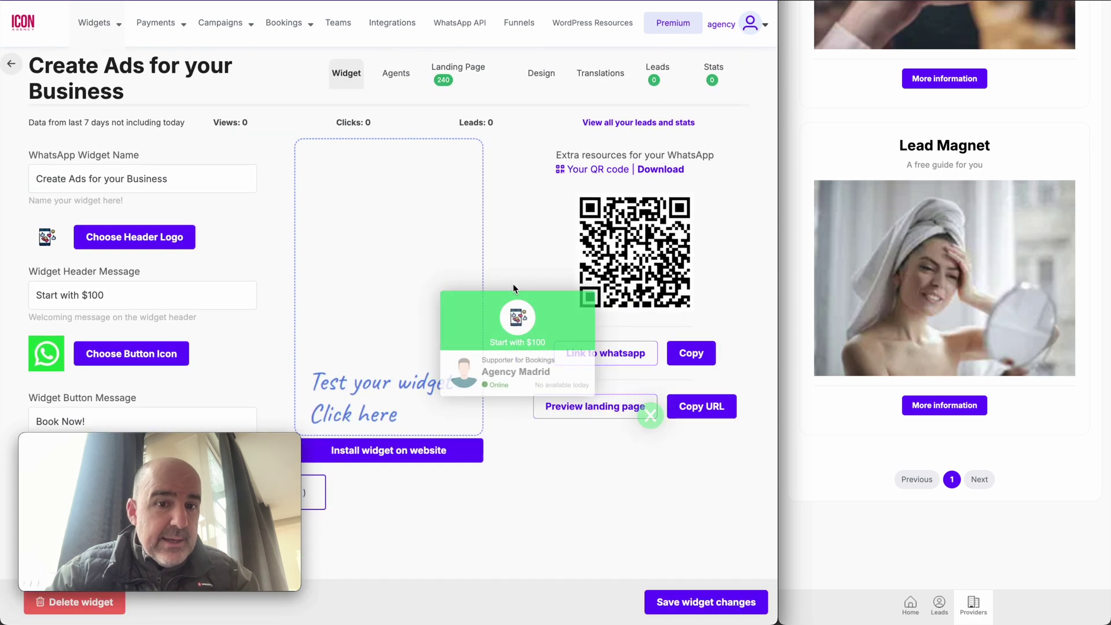
pyautogui.moveTo(208, 442); pyautogui.dragTo(596, 435)
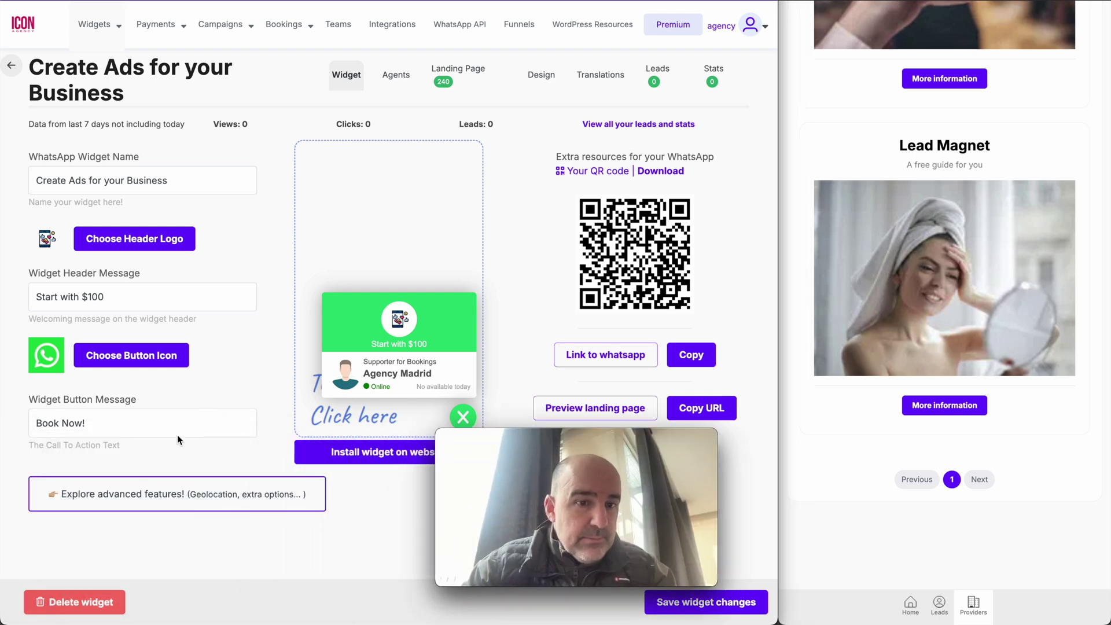
pyautogui.click(151, 493)
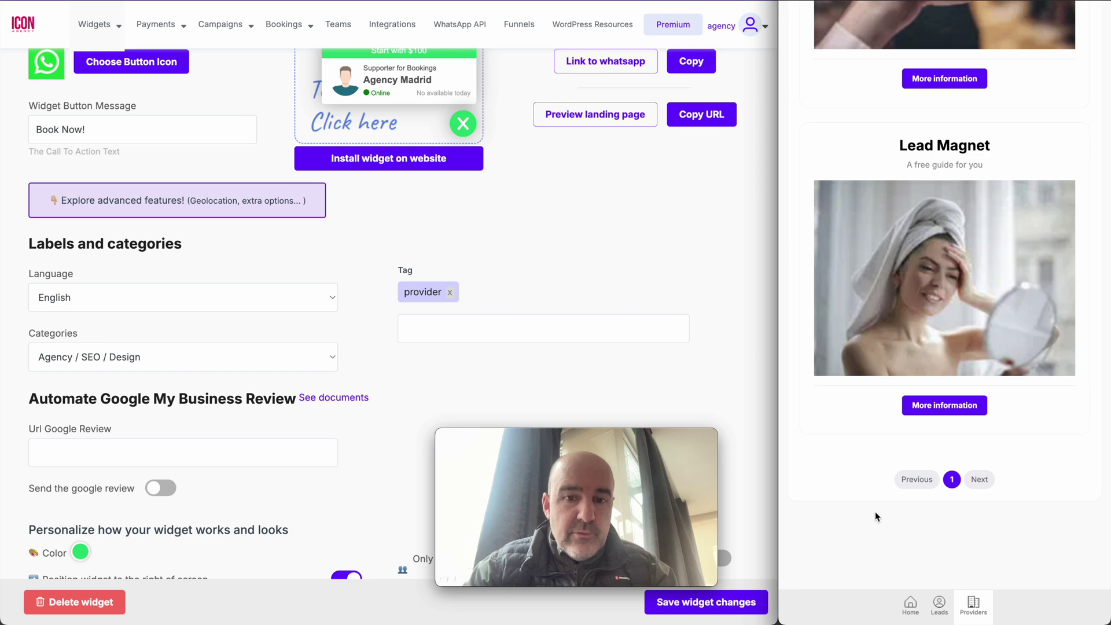
pyautogui.scroll(10, 872, 506)
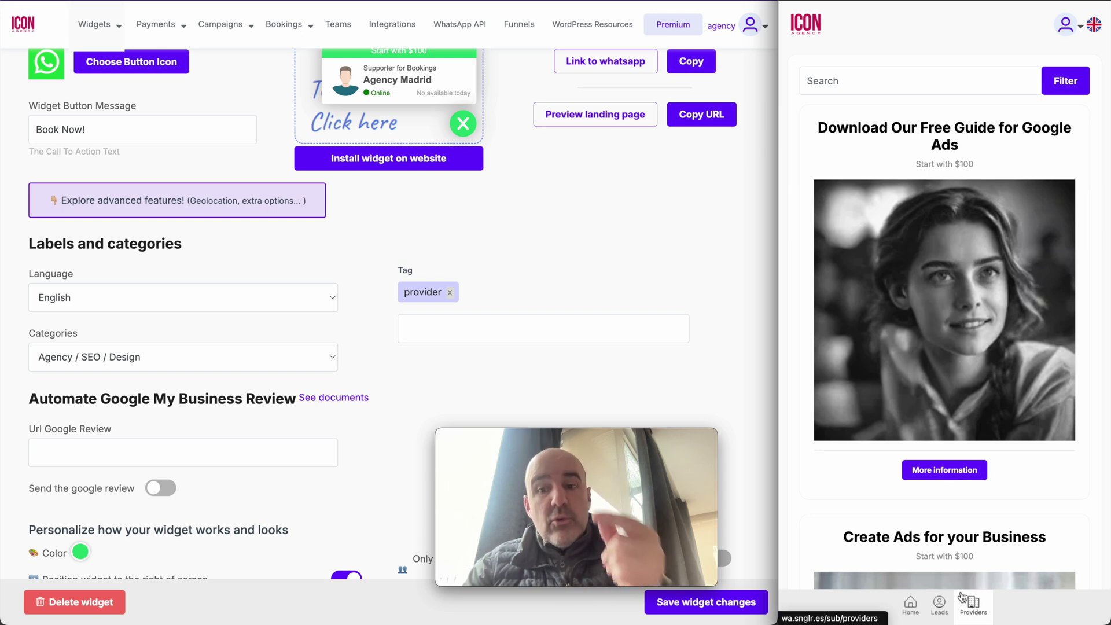
# - View the client's Home dashboard and account details, then maximise the agency dashboard window
pyautogui.click(915, 605)
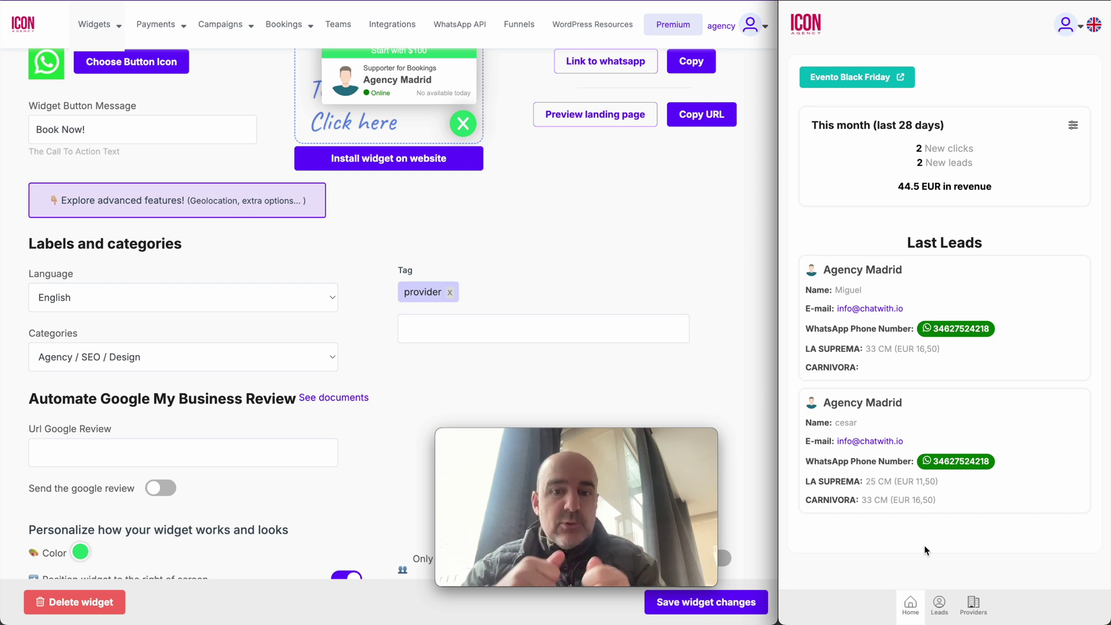
pyautogui.scroll(1, 795, 10)
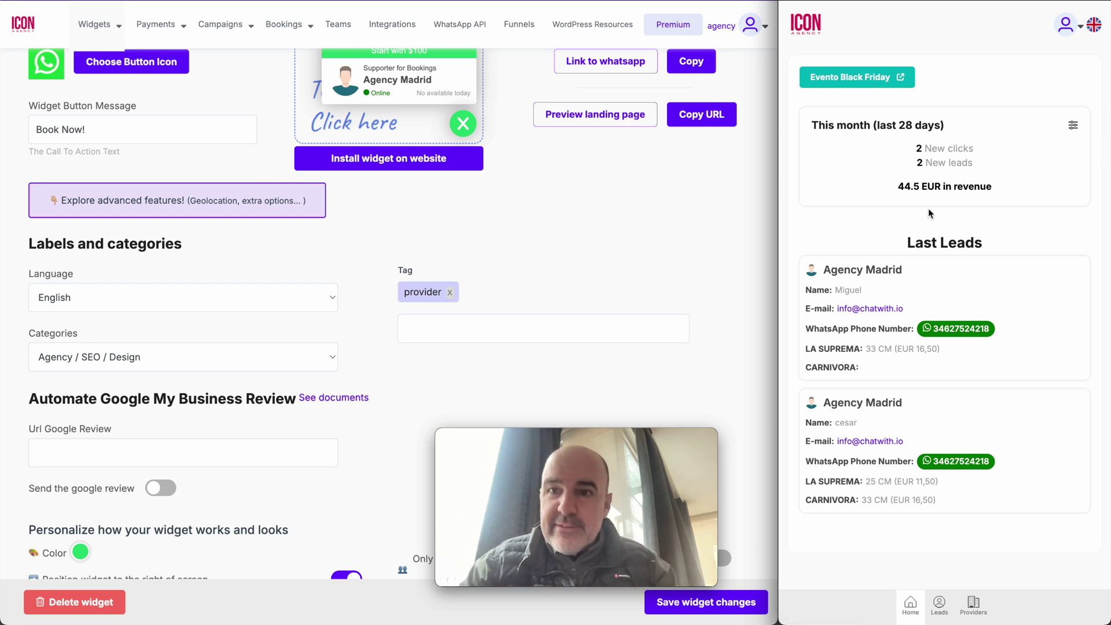
pyautogui.click(1065, 24)
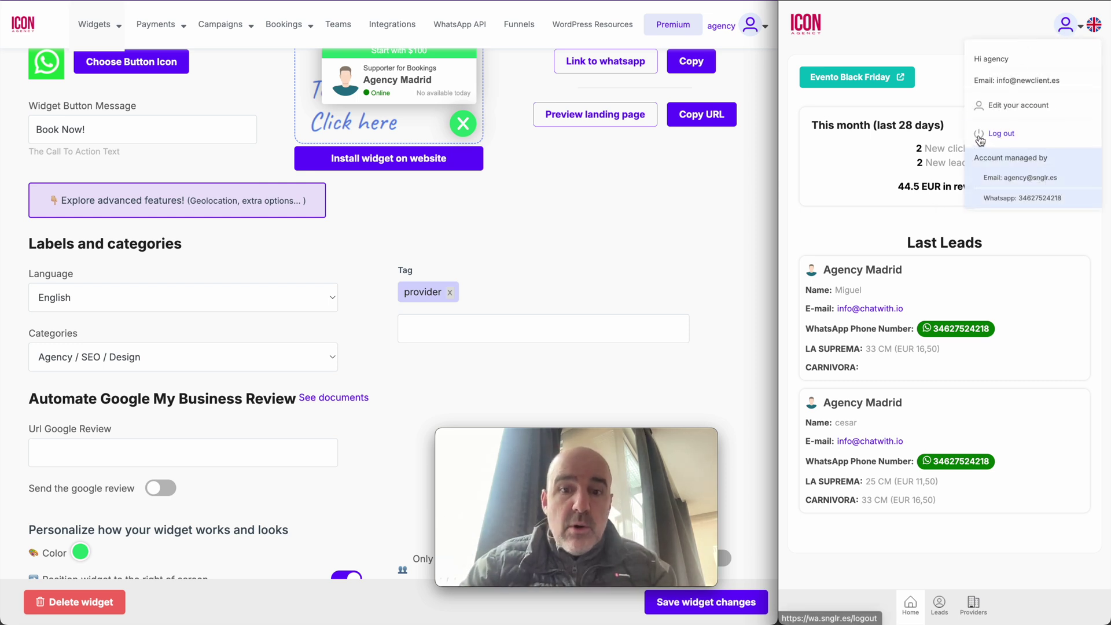
pyautogui.click(1065, 26)
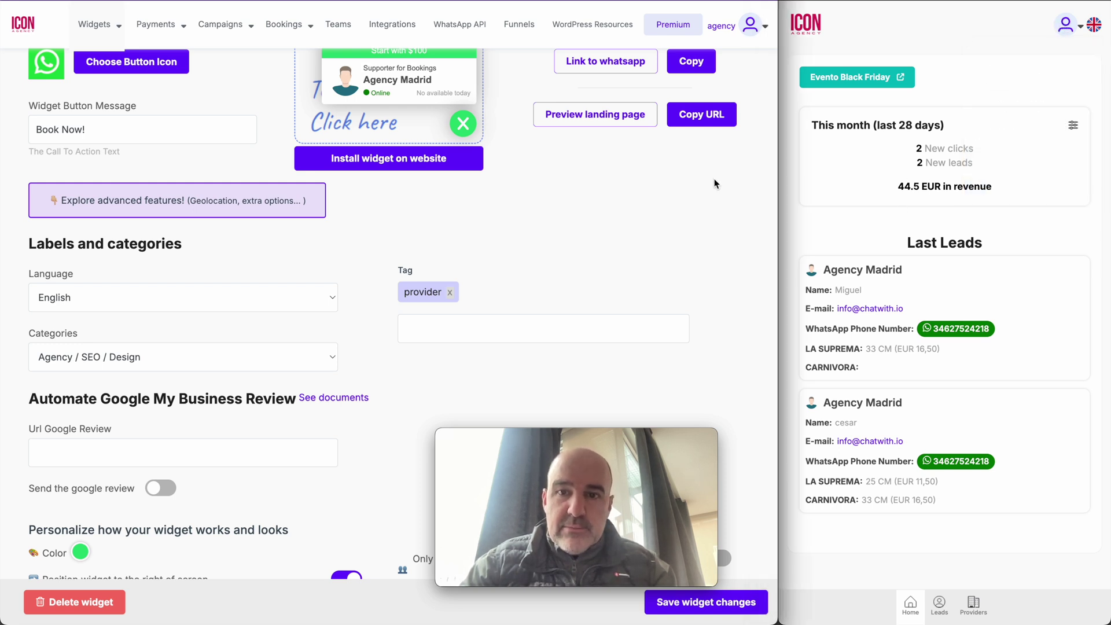
pyautogui.doubleClick(779, 220)
pyautogui.scroll(5, 761, 223)
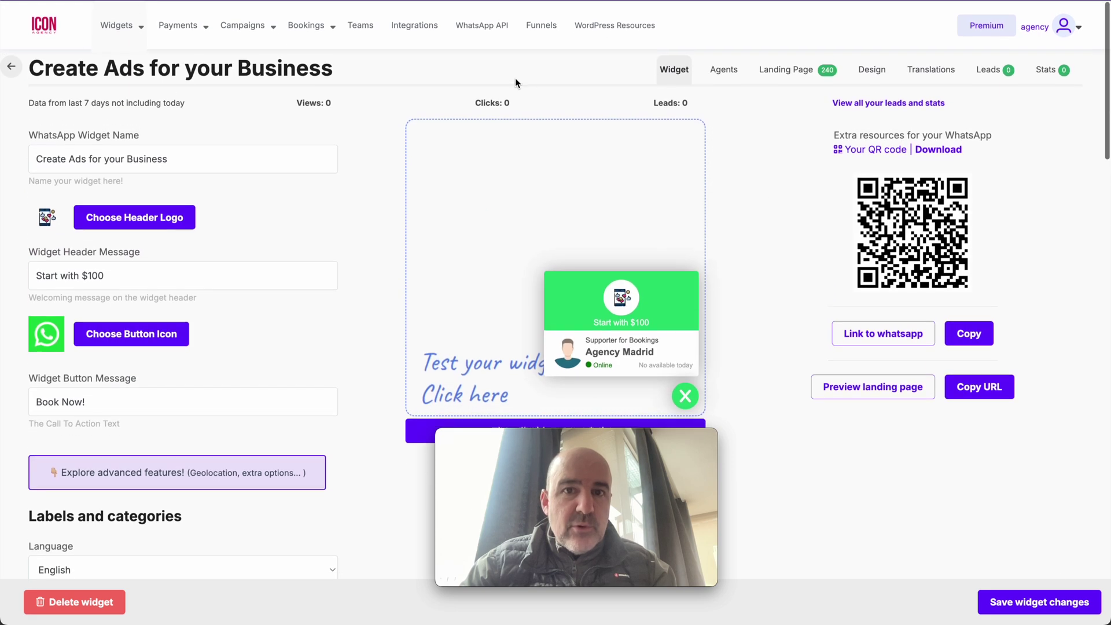
# - Apply the Alpha theme to the widget's landing page and save the settings
pyautogui.click(770, 73)
pyautogui.moveTo(563, 439); pyautogui.dragTo(952, 452)
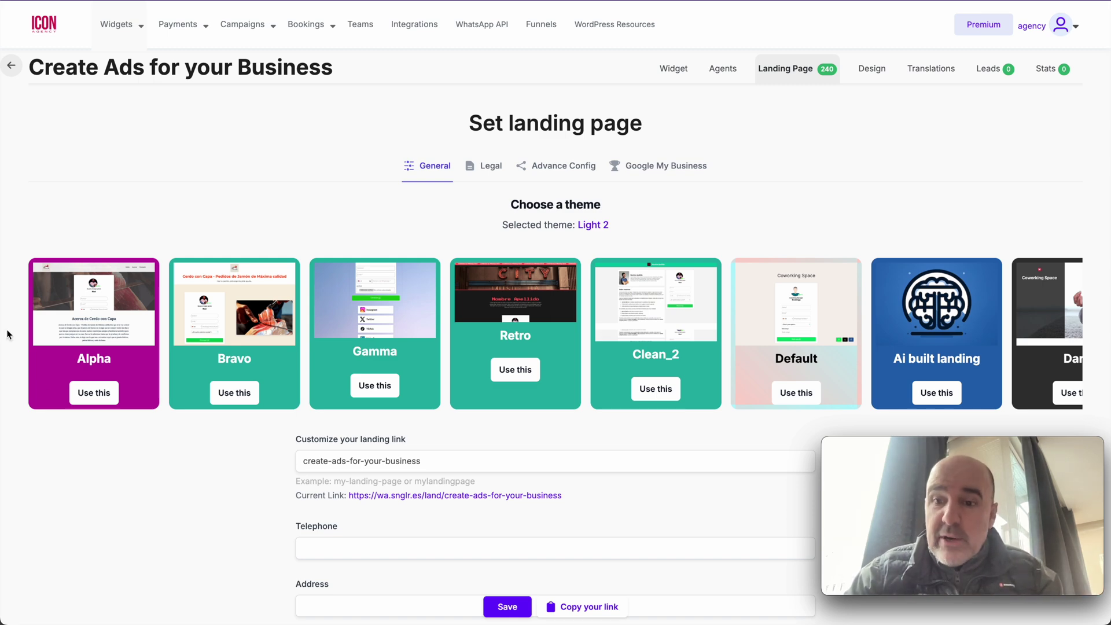
pyautogui.scroll(-3, 2, 278)
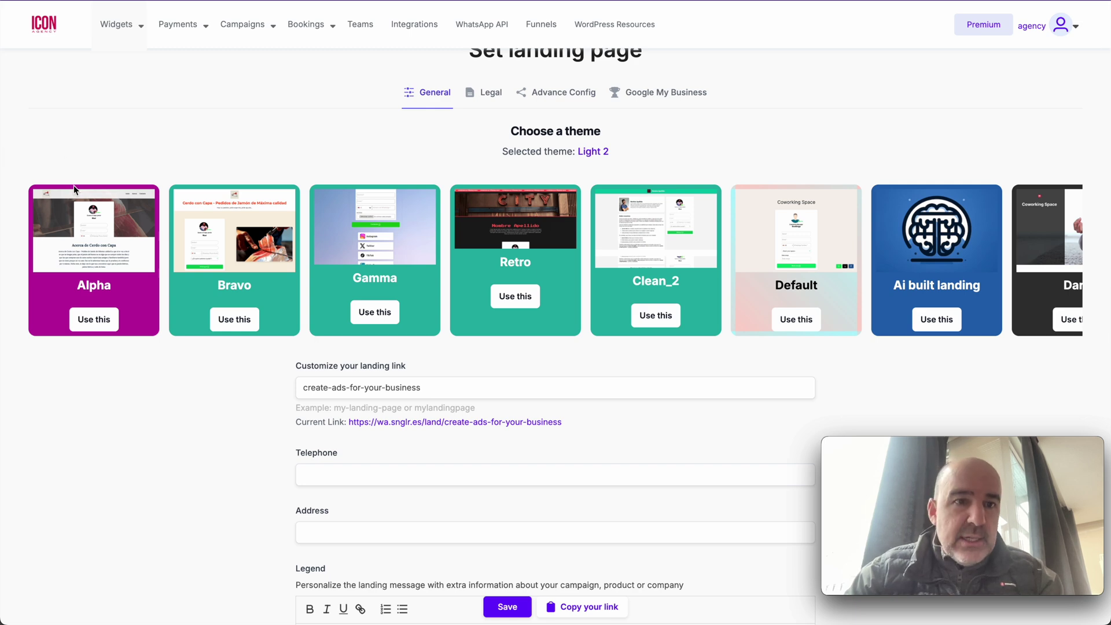
pyautogui.click(85, 242)
pyautogui.scroll(-10, 136, 293)
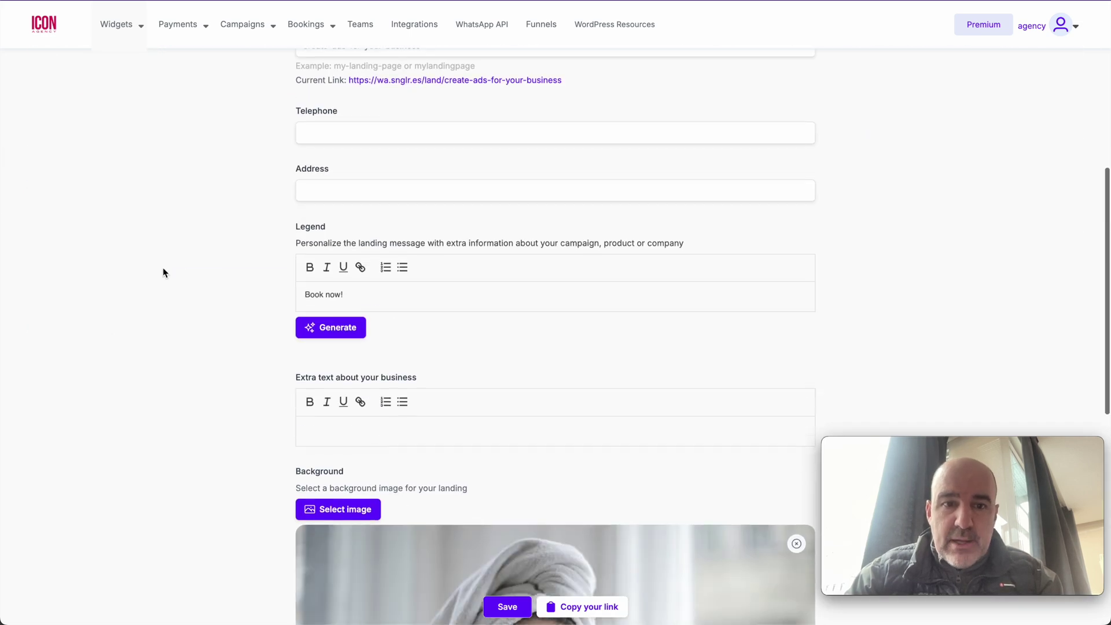
pyautogui.scroll(-1, 469, 497)
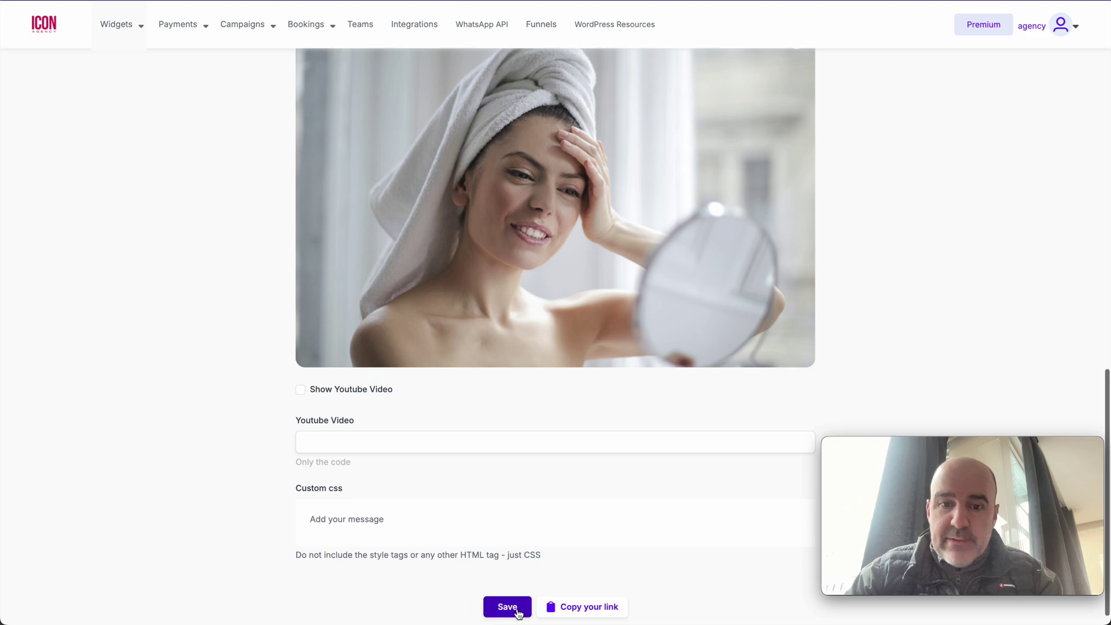
pyautogui.click(515, 607)
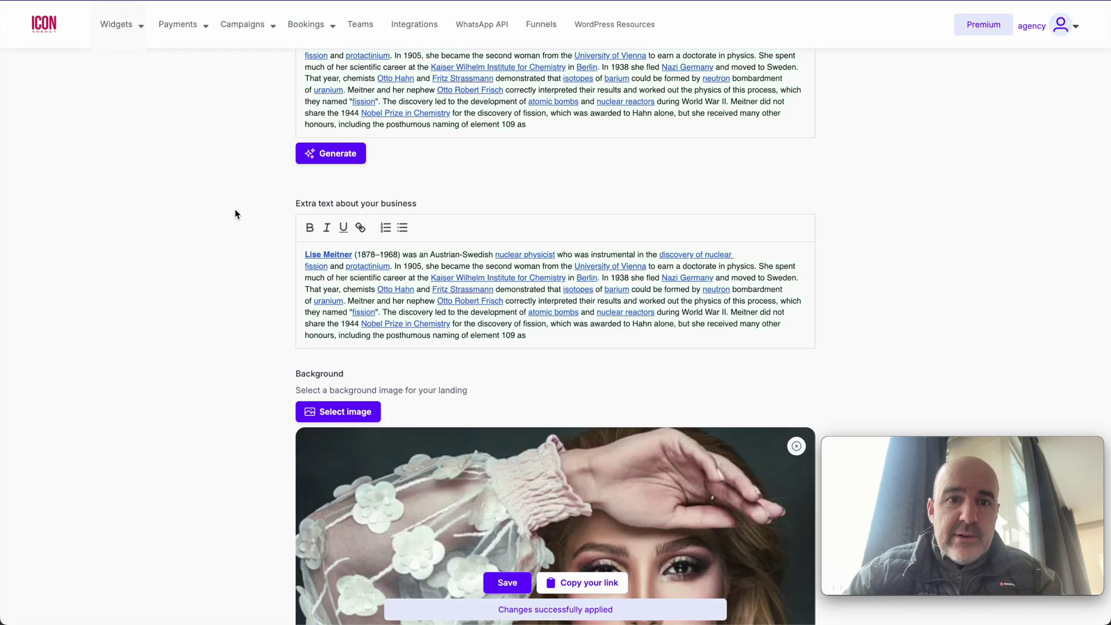
# - Switch the landing page to the Bravo theme, save it, and review the published page
pyautogui.scroll(10, 243, 211)
pyautogui.click(238, 340)
pyautogui.click(507, 607)
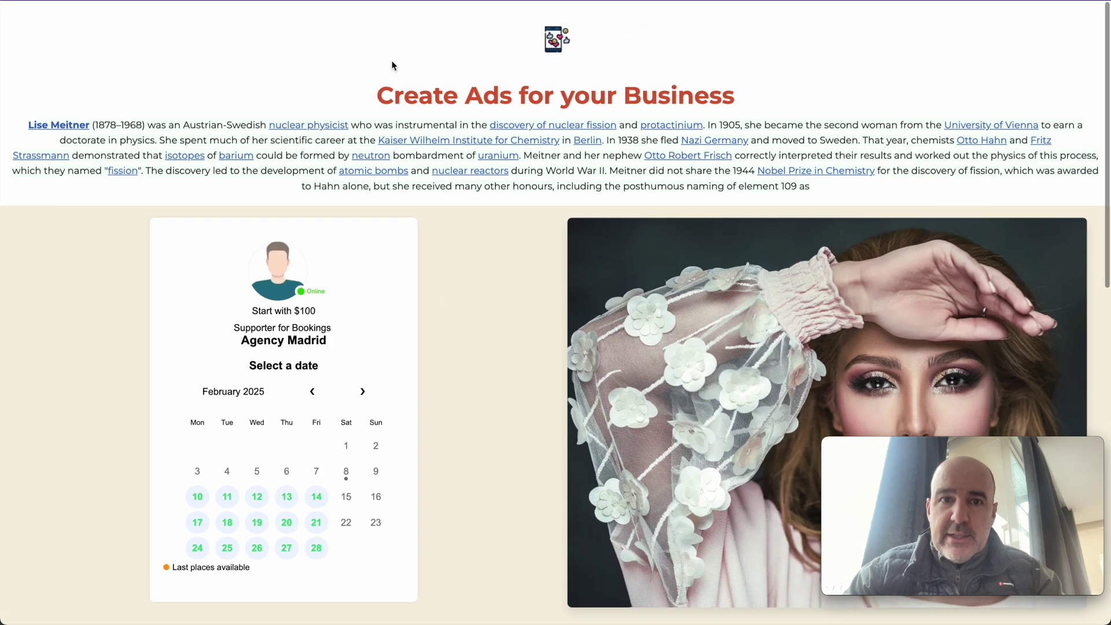
pyautogui.moveTo(392, 65); pyautogui.dragTo(553, 303)
pyautogui.scroll(-5, 573, 295)
pyautogui.scroll(-5, 573, 295)
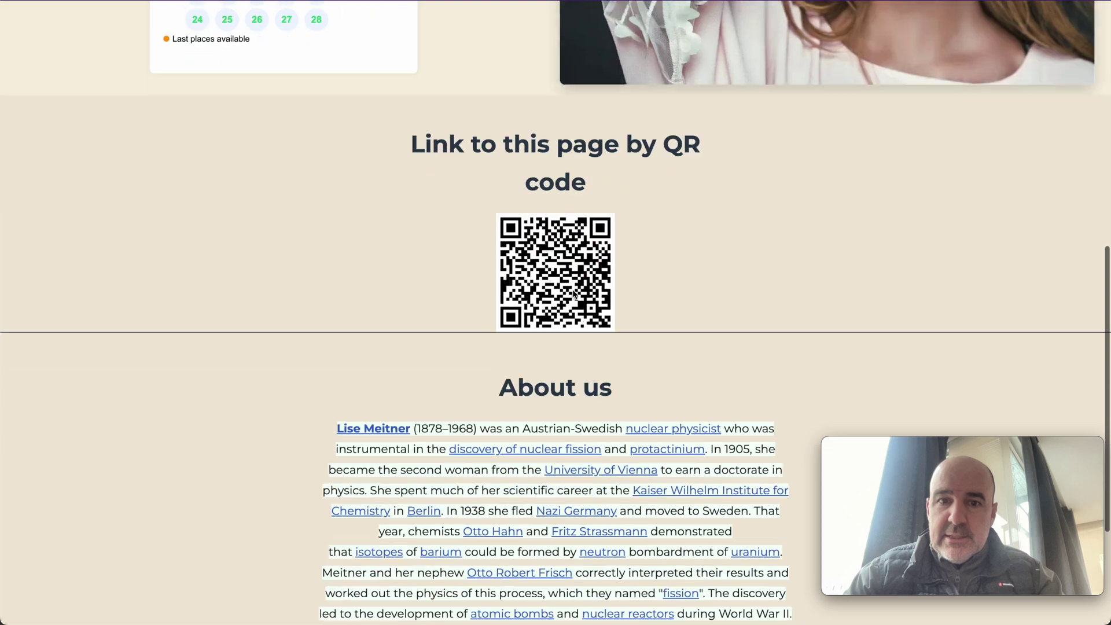
pyautogui.scroll(-4, 511, 323)
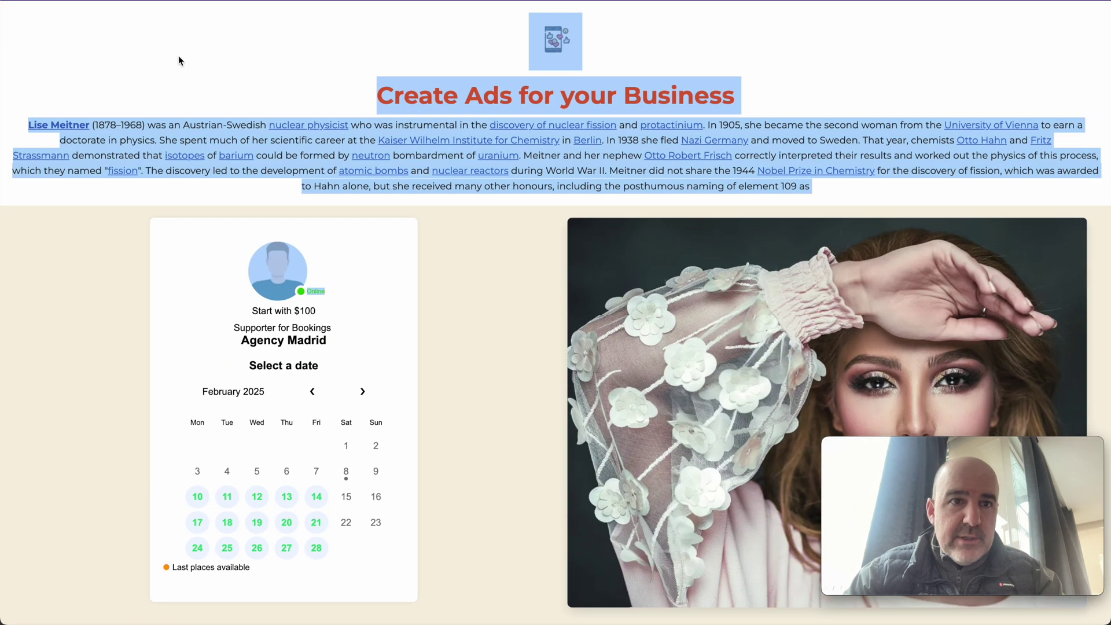
pyautogui.click(180, 55)
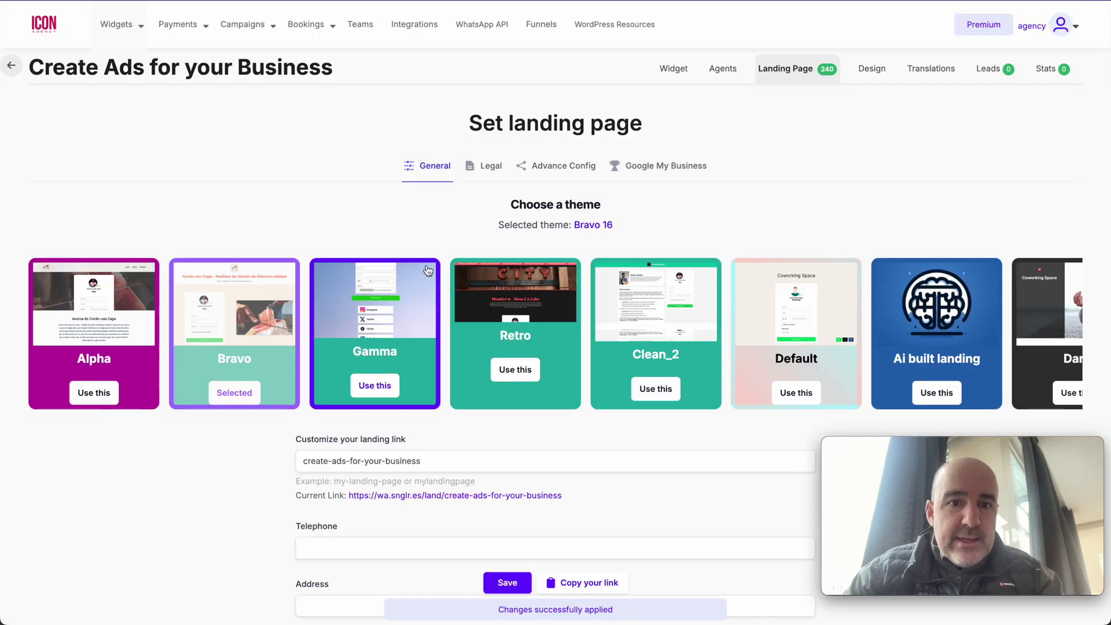
# - Save the Gamma theme, scroll through its landing page preview, then return to theme settings
pyautogui.click(387, 347)
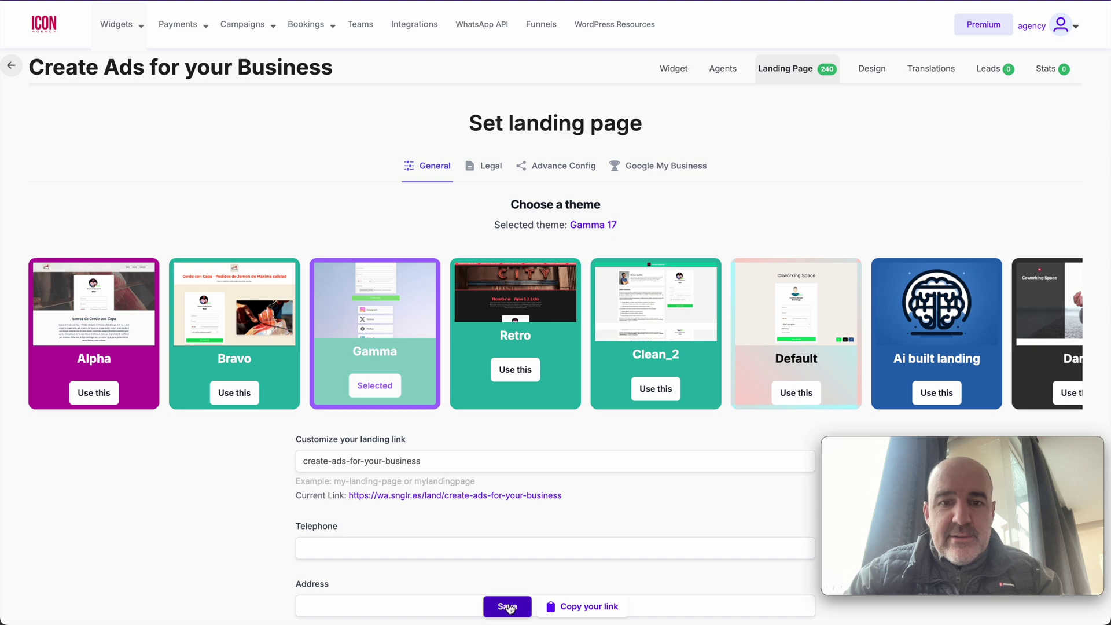
pyautogui.click(510, 606)
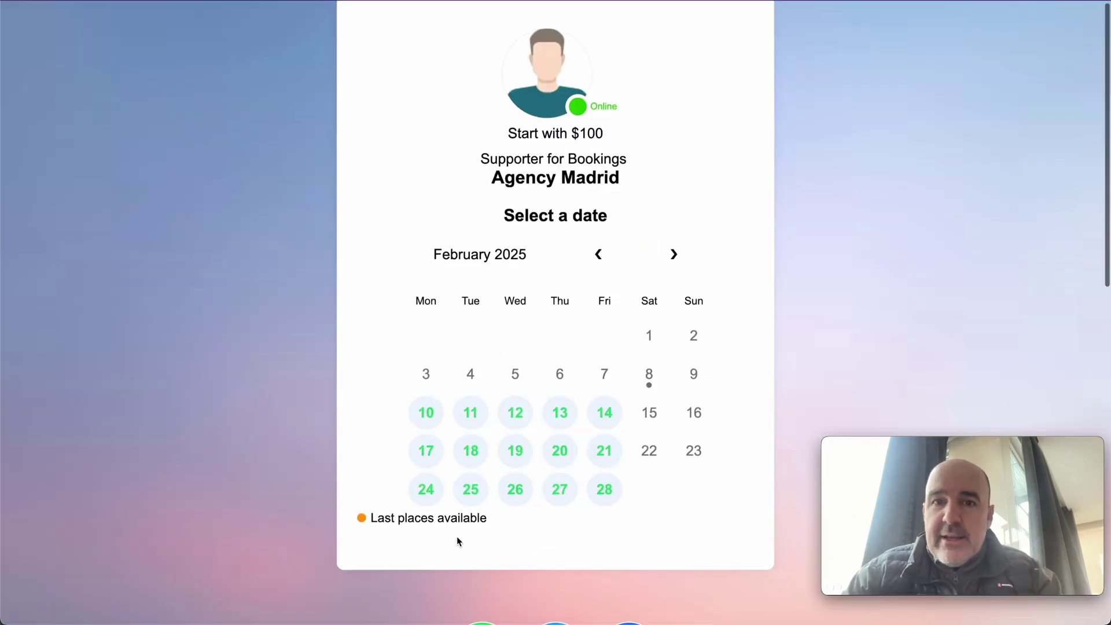
pyautogui.scroll(-3, 457, 540)
pyautogui.scroll(-10, 457, 541)
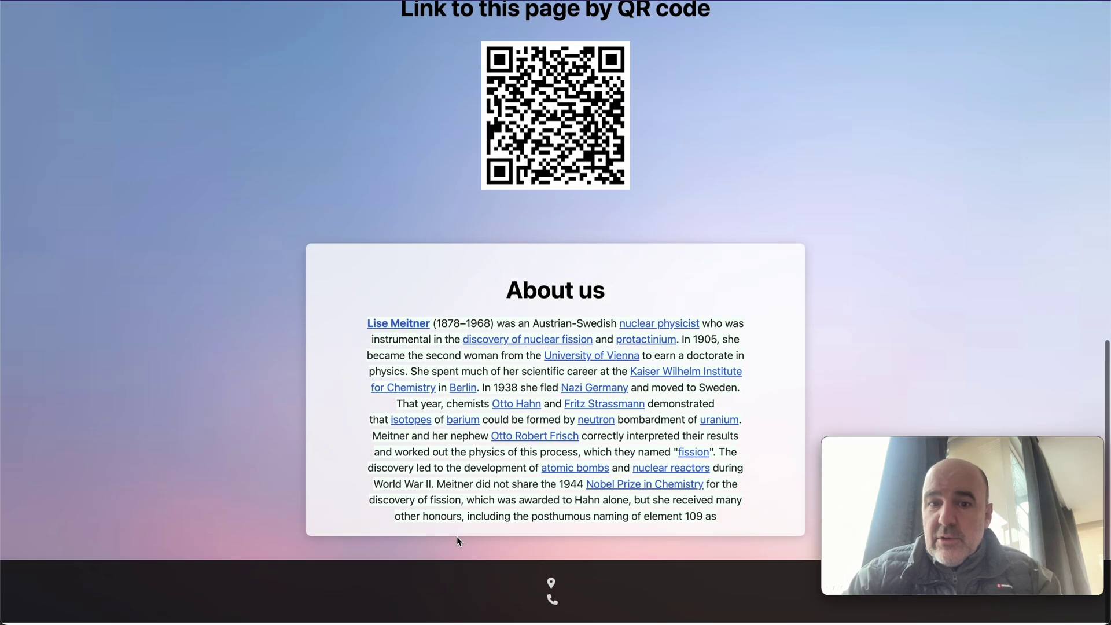
pyautogui.scroll(8, 457, 540)
pyautogui.scroll(5, 457, 541)
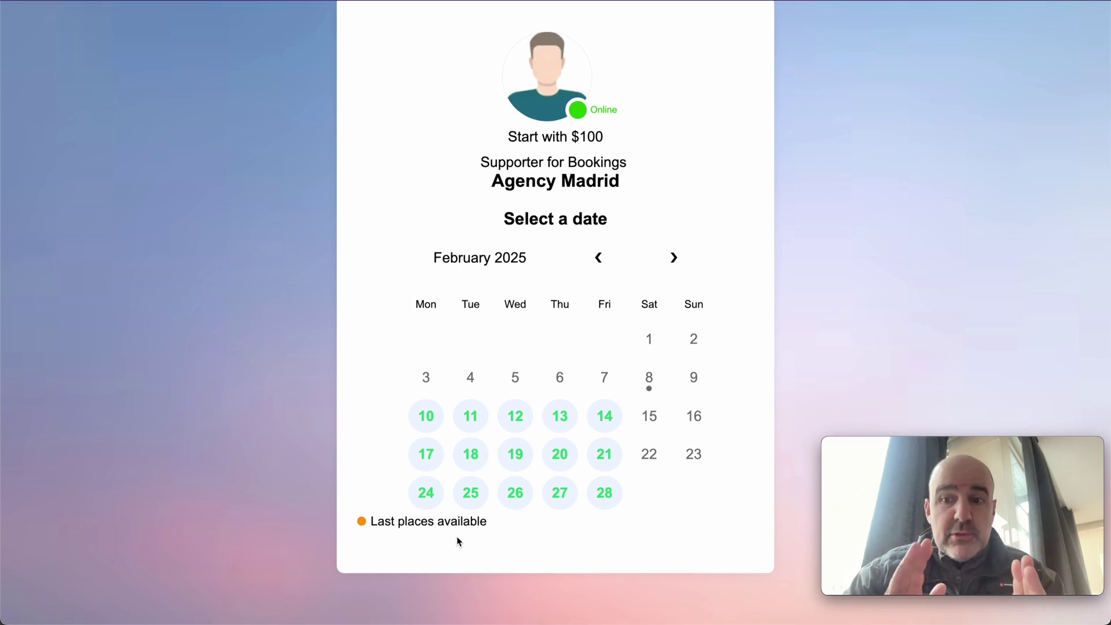
pyautogui.click(302, 5)
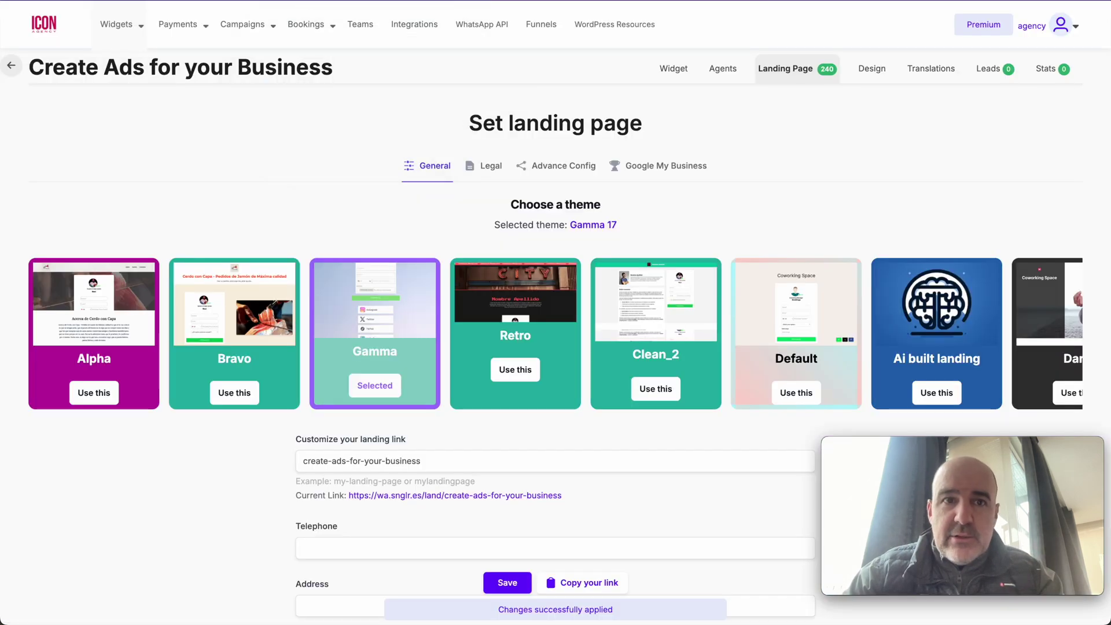
# - Save and preview the Retro theme, then close it and reselect the Clean_2 theme
pyautogui.click(520, 338)
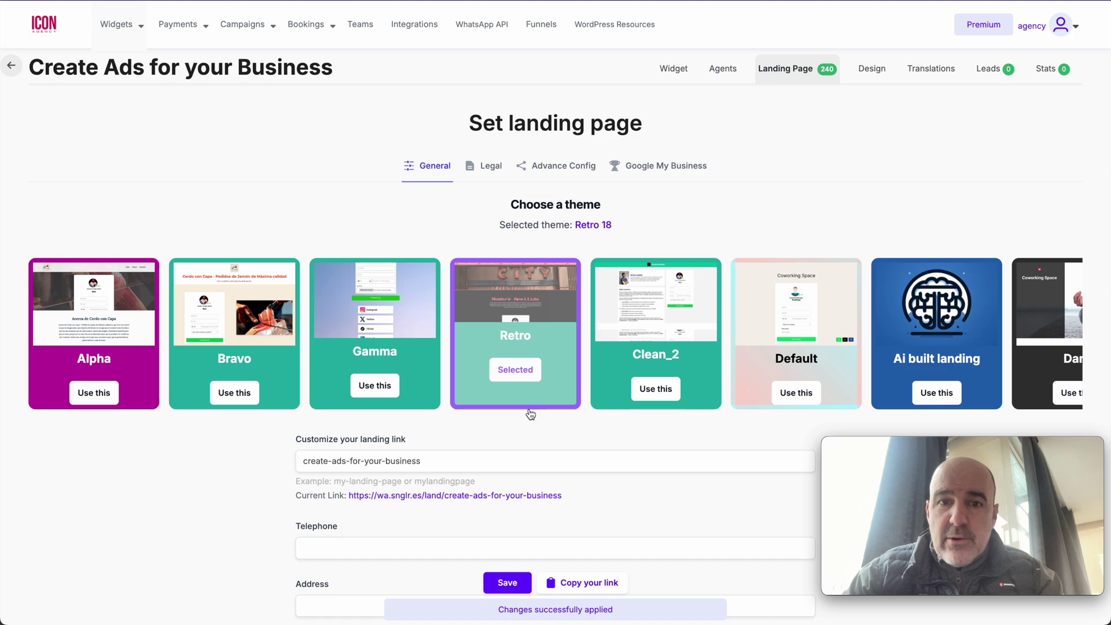
pyautogui.click(507, 582)
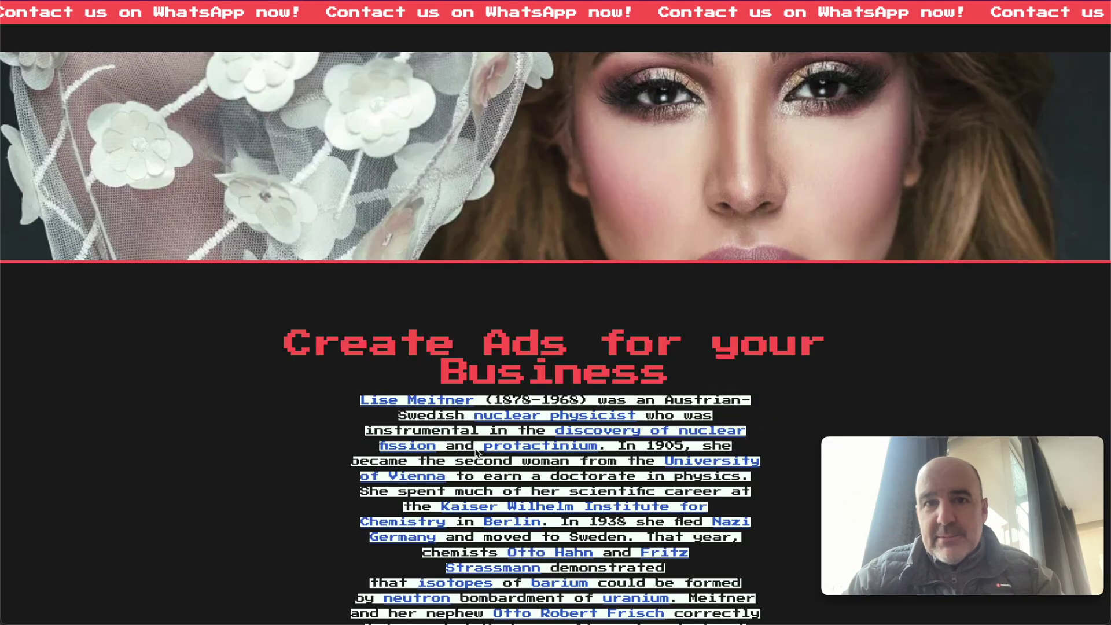
pyautogui.scroll(-10, 472, 444)
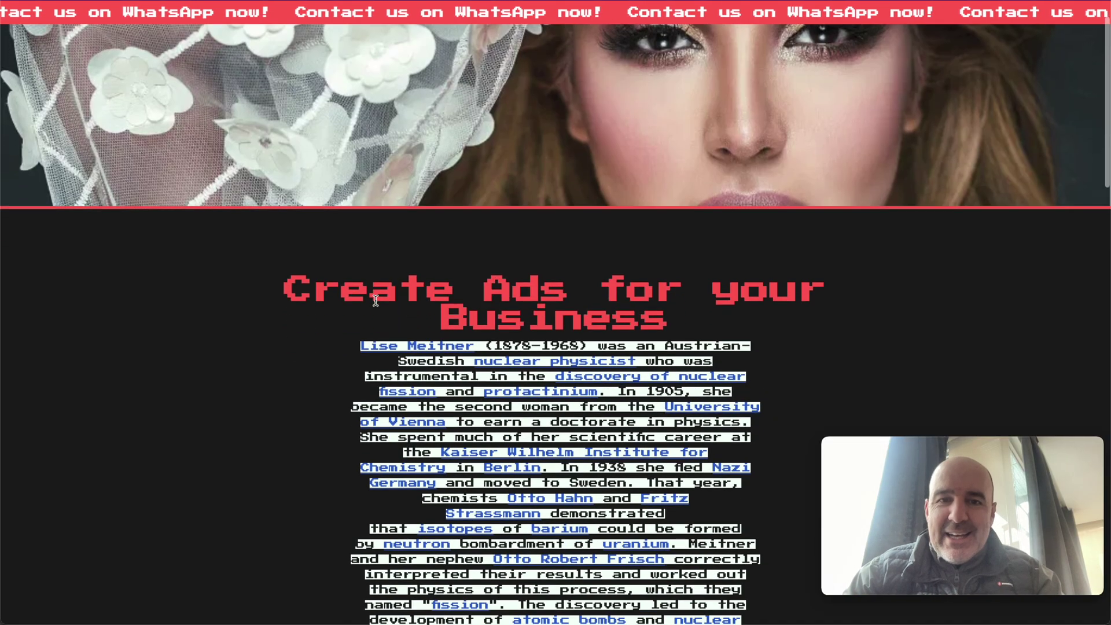
pyautogui.scroll(-14, 377, 305)
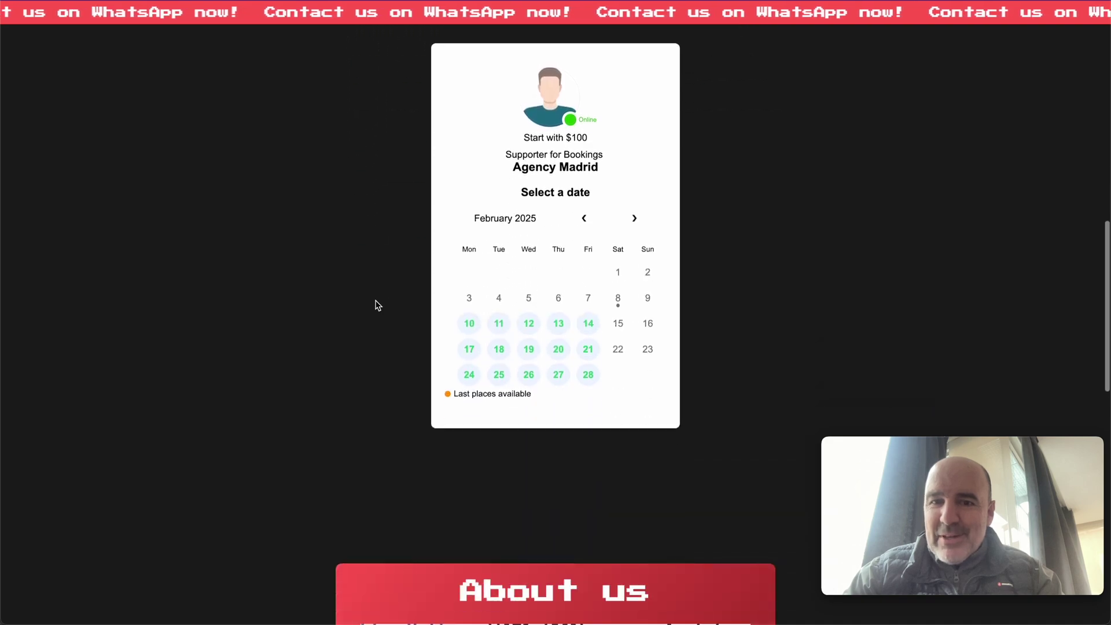
pyautogui.scroll(-5, 376, 304)
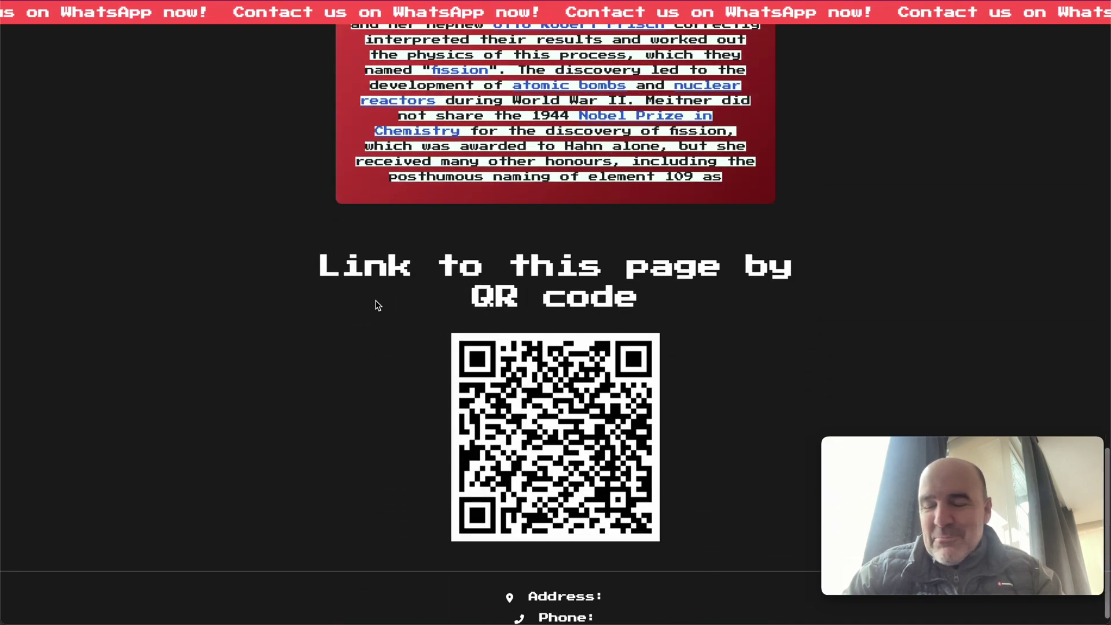
pyautogui.scroll(20, 376, 302)
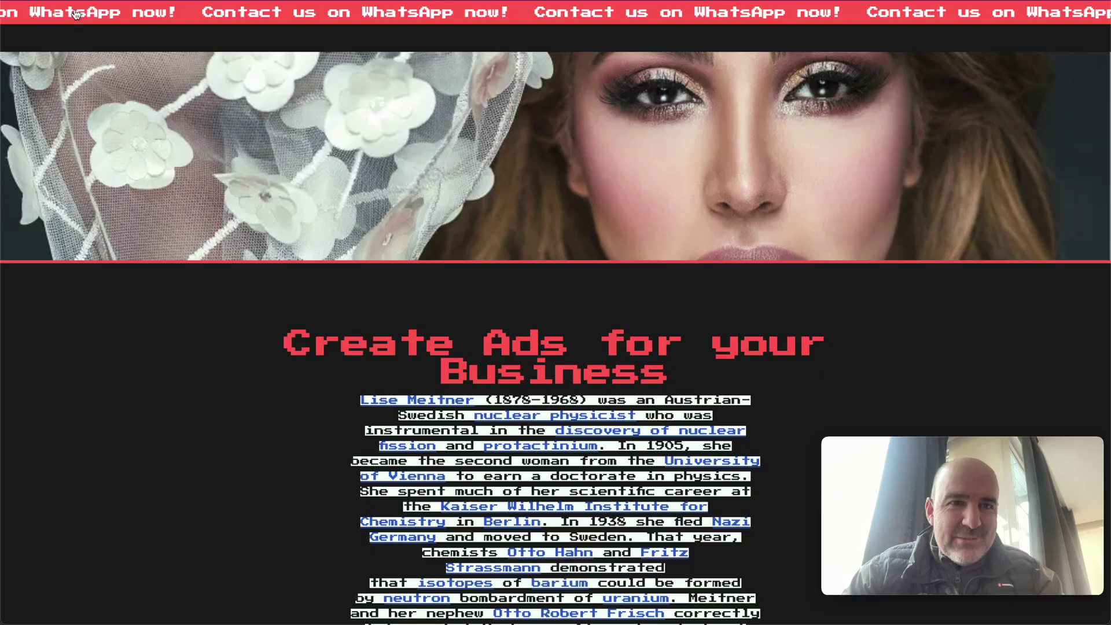
pyautogui.hotkey('ctrl', 'w')
pyautogui.click(652, 309)
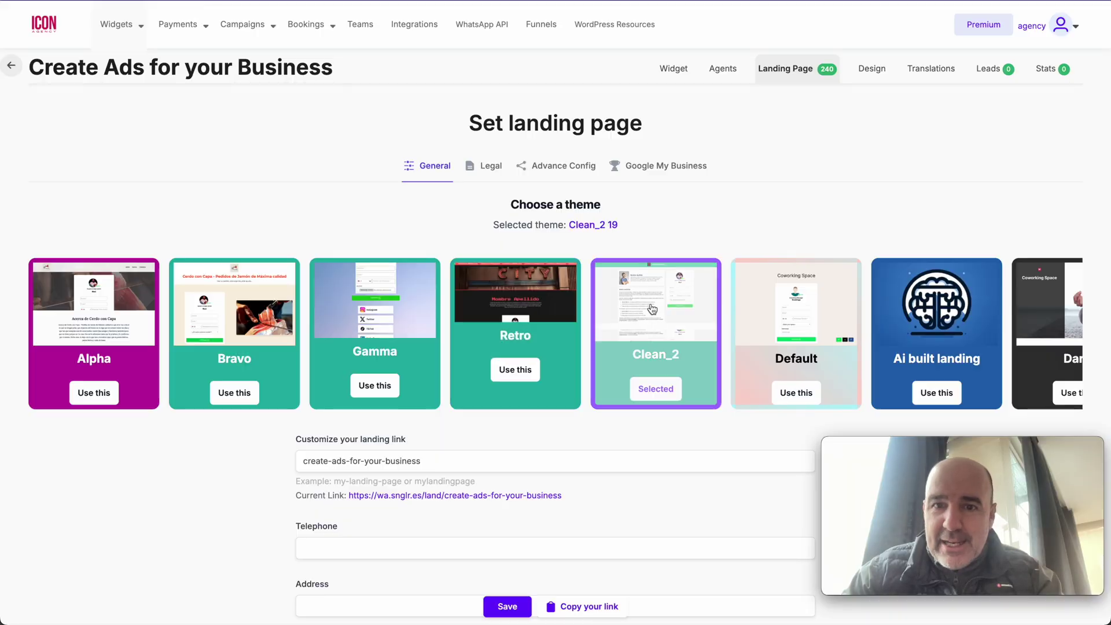
# - Save Clean_2, review its green-header page with booking calendar, then return to settings
pyautogui.click(507, 606)
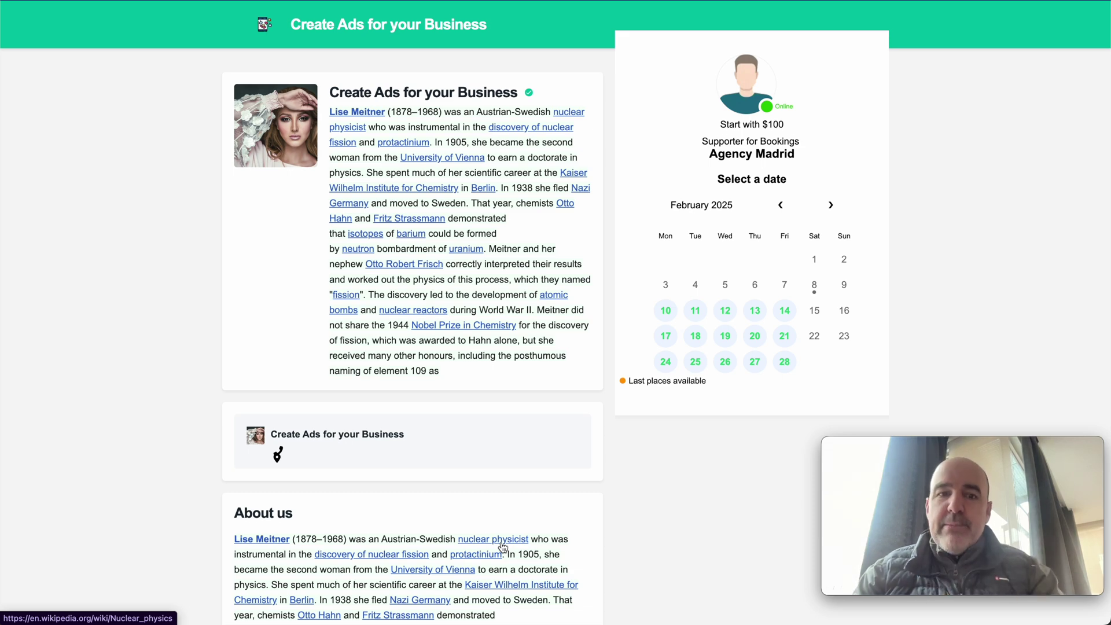
pyautogui.scroll(-1, 515, 561)
pyautogui.scroll(1, 533, 580)
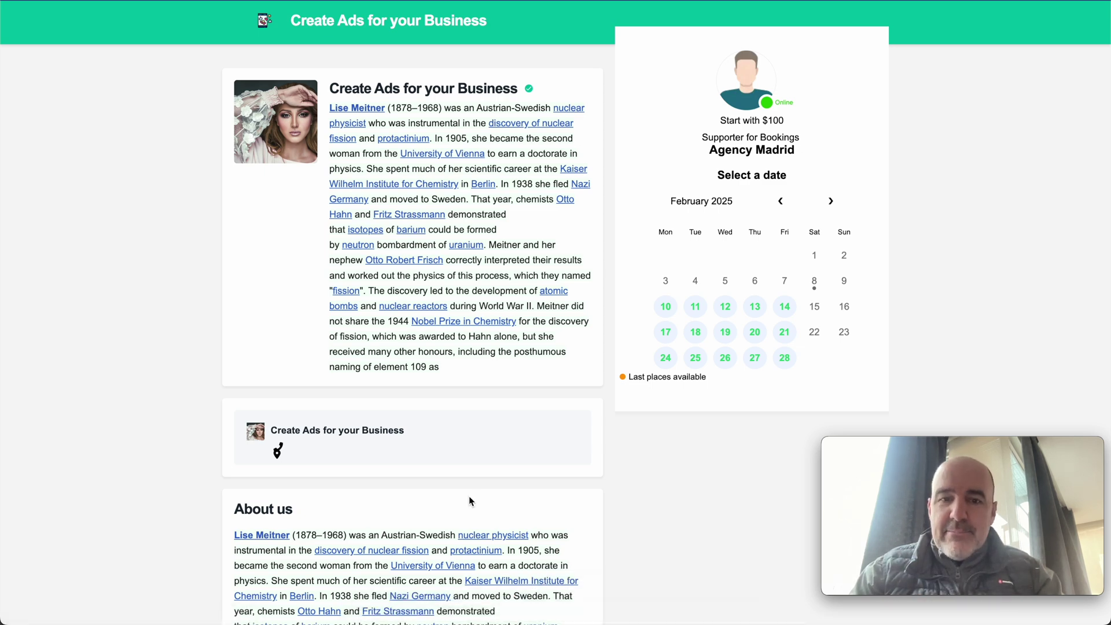
pyautogui.scroll(-5, 469, 500)
pyautogui.scroll(5, 468, 497)
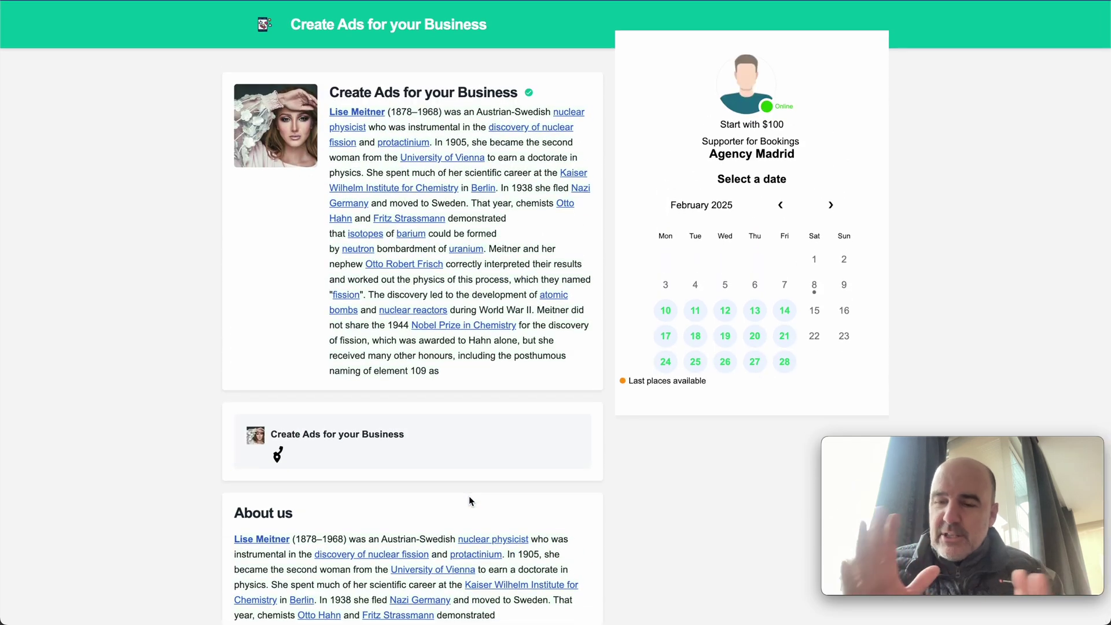
pyautogui.press('super+w')
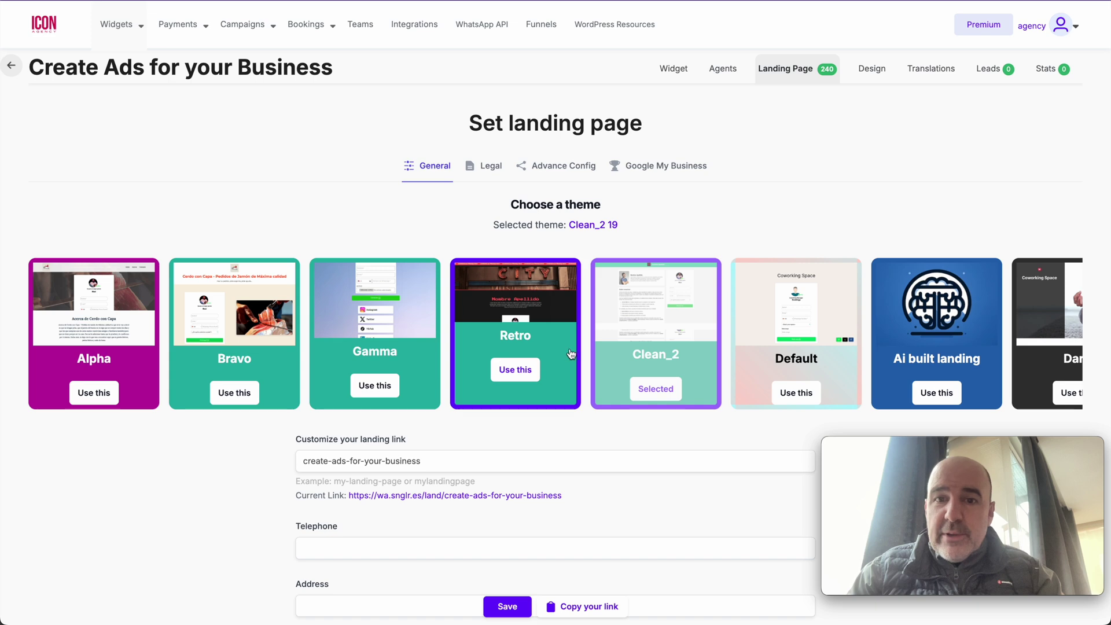
# - Open Edit your account and select the option blocking all landings from search engines
pyautogui.hscroll(6, 798, 347)
pyautogui.hscroll(3, 793, 344)
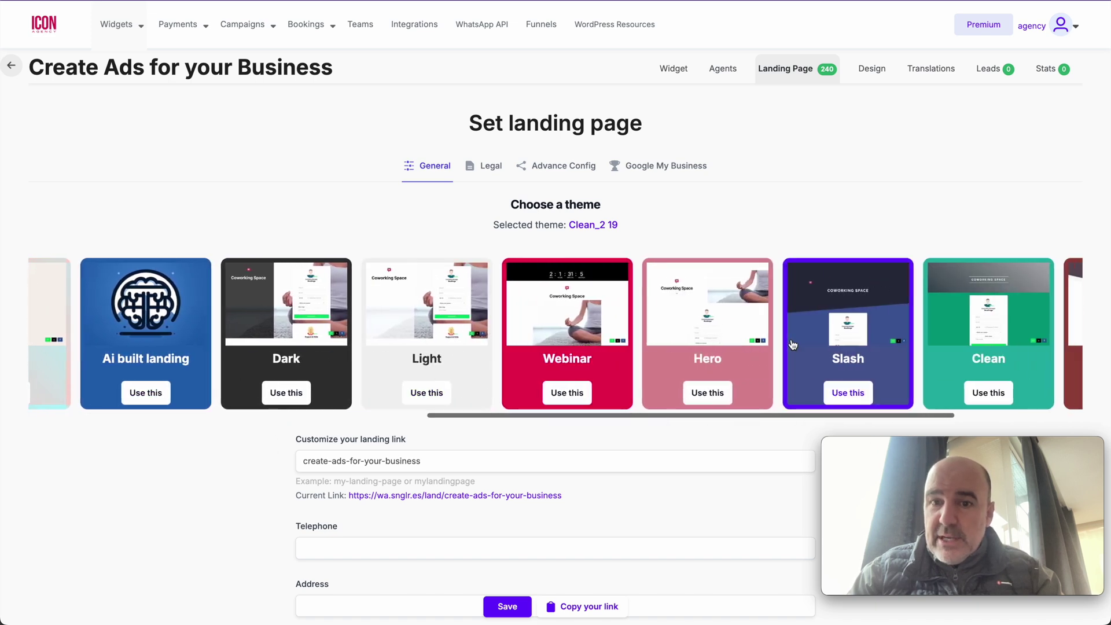
pyautogui.hscroll(-8, 793, 344)
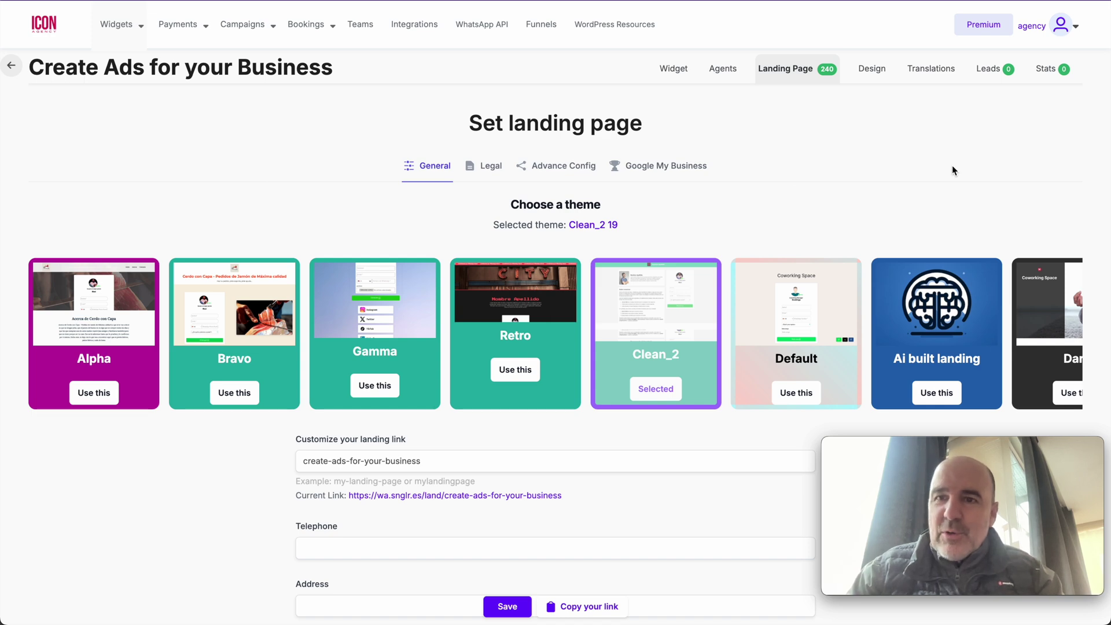
pyautogui.click(1060, 26)
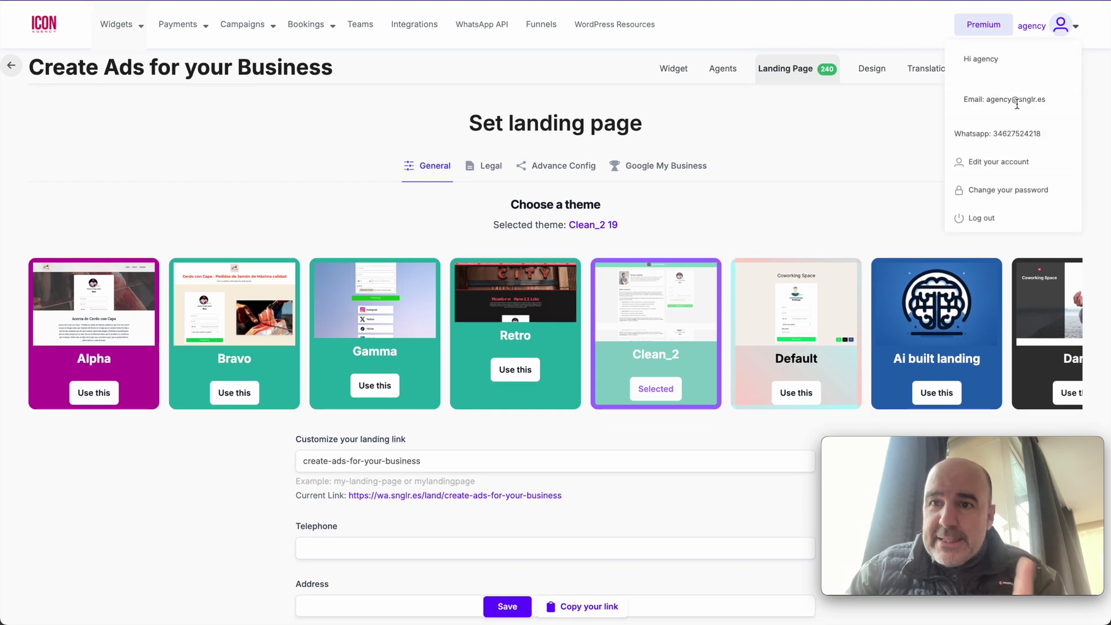
pyautogui.click(1007, 165)
pyautogui.moveTo(941, 203); pyautogui.dragTo(764, 203)
pyautogui.tripleClick(762, 203)
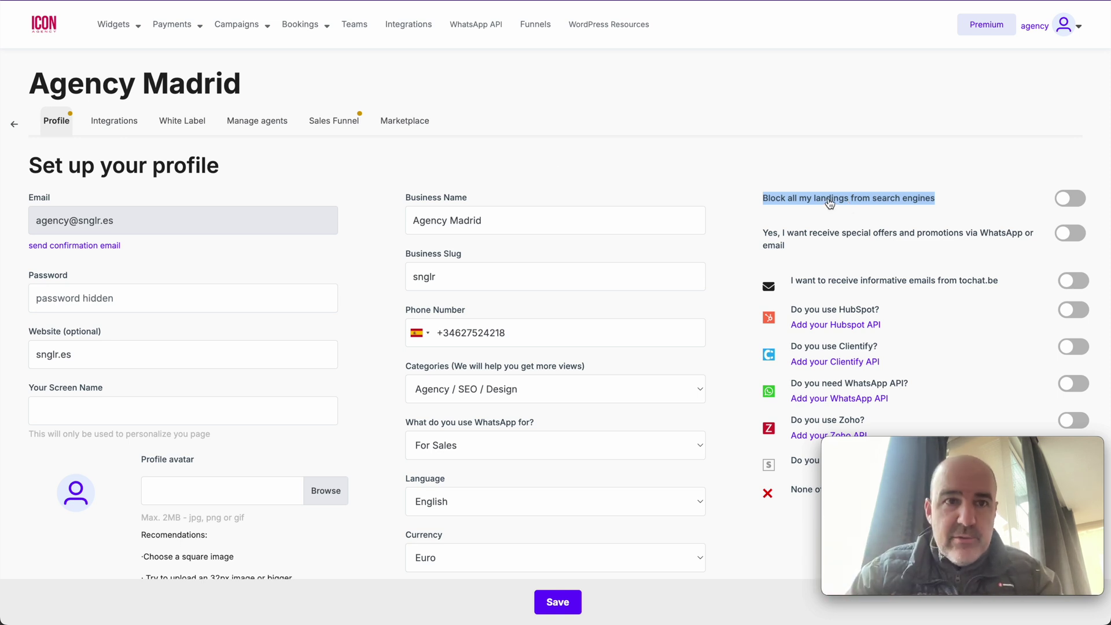
# - Open the Download Our Free Guide for Google Ads widget from Widgets > Create and edit
pyautogui.moveTo(115, 25)
pyautogui.click(140, 72)
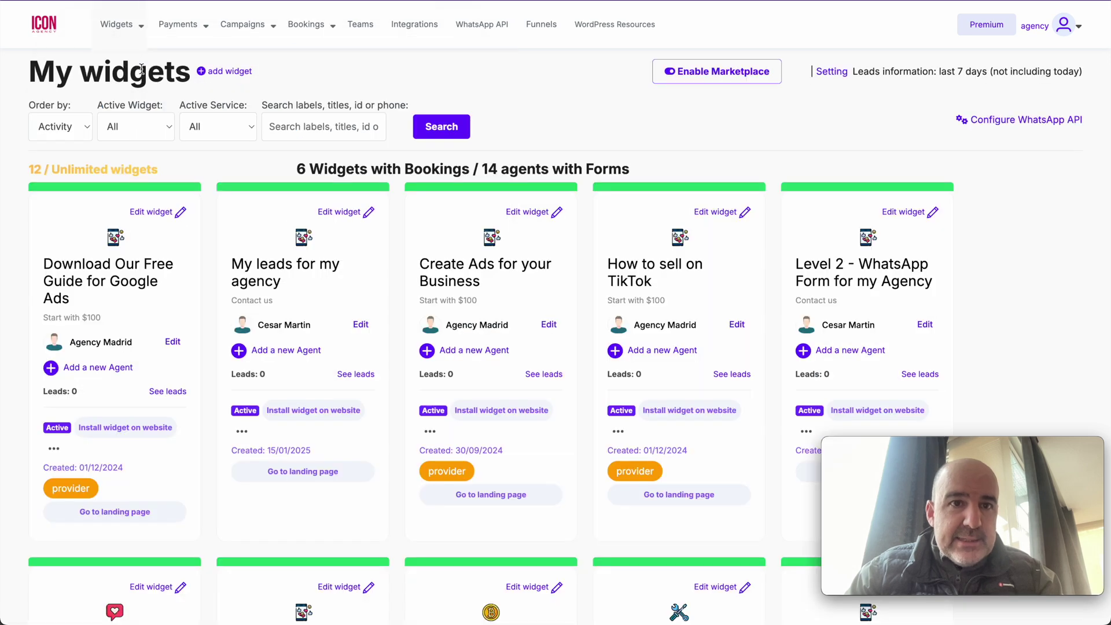
pyautogui.click(138, 280)
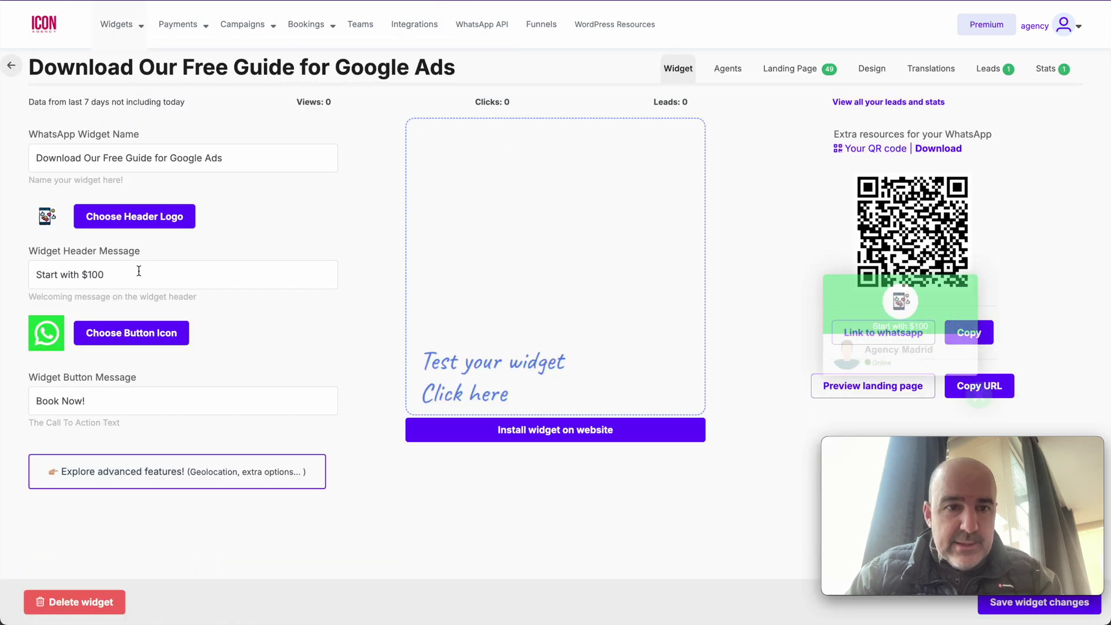
# - Narrow the browser to reveal the mobile client panel and open its account menu
pyautogui.moveTo(1107, 249); pyautogui.dragTo(781, 205)
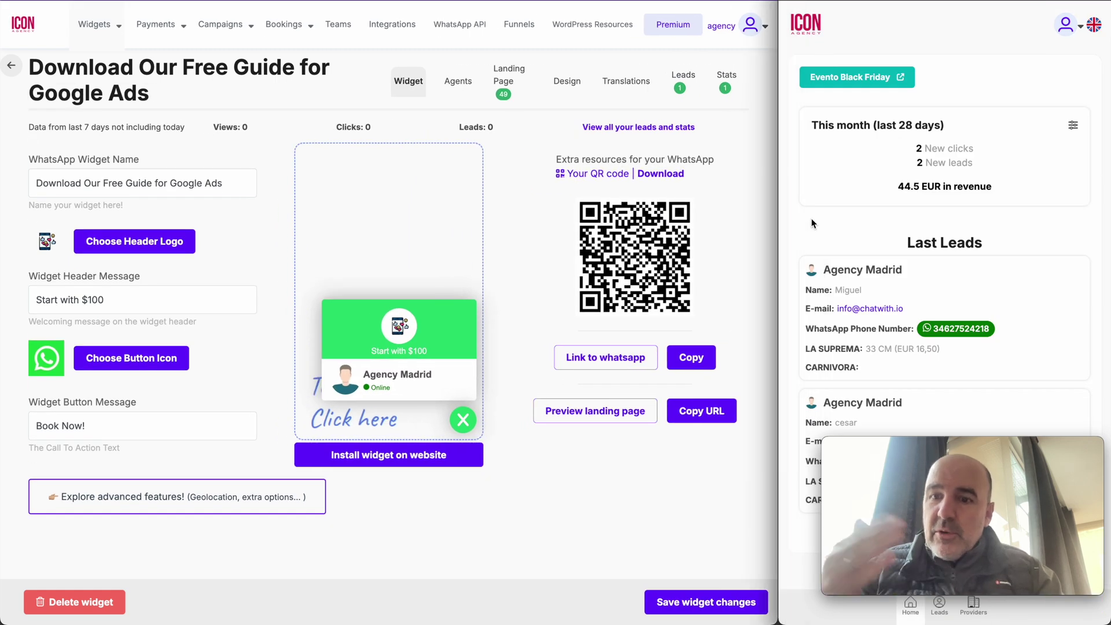
pyautogui.moveTo(1052, 446)
pyautogui.moveTo(1049, 440); pyautogui.dragTo(657, 394)
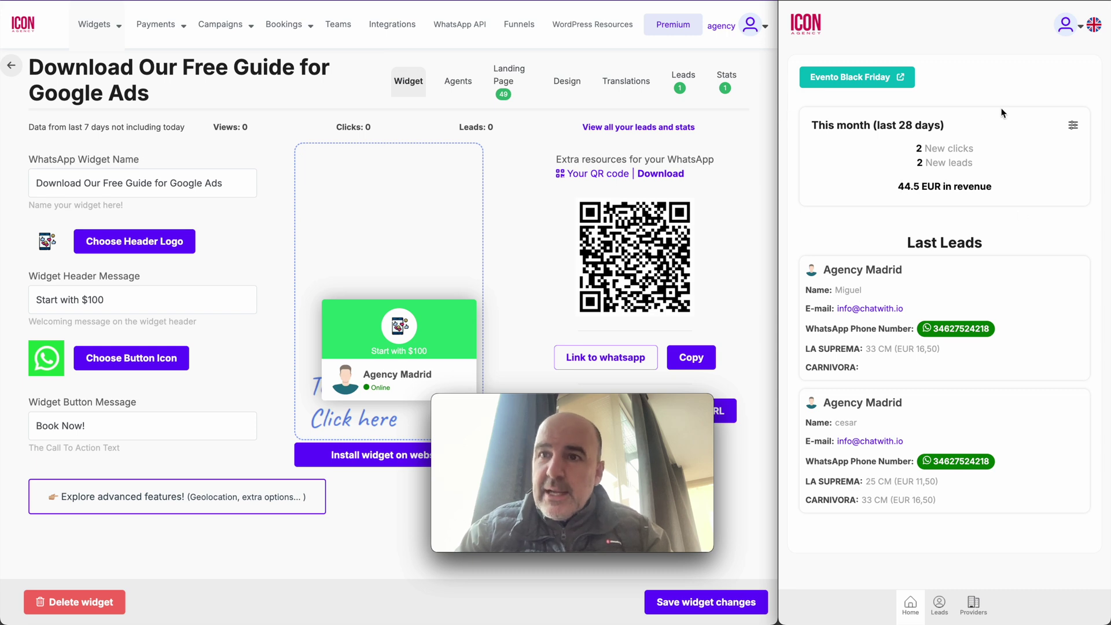
pyautogui.click(1064, 24)
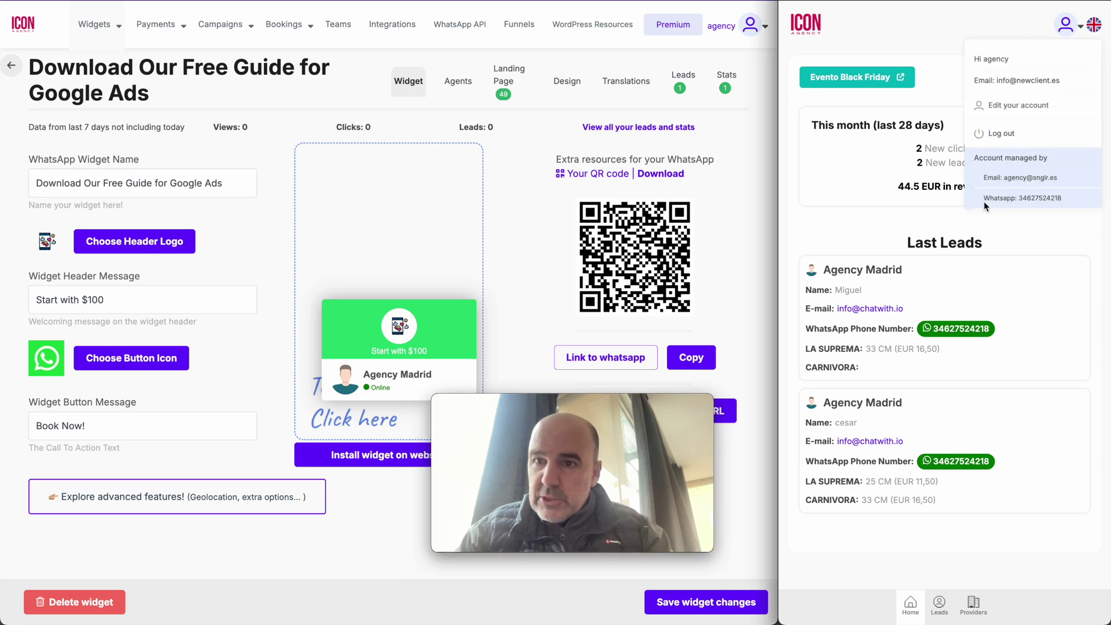
# - Log the mobile panel out and sign in with the barber client's saved login
pyautogui.click(1000, 133)
pyautogui.click(870, 132)
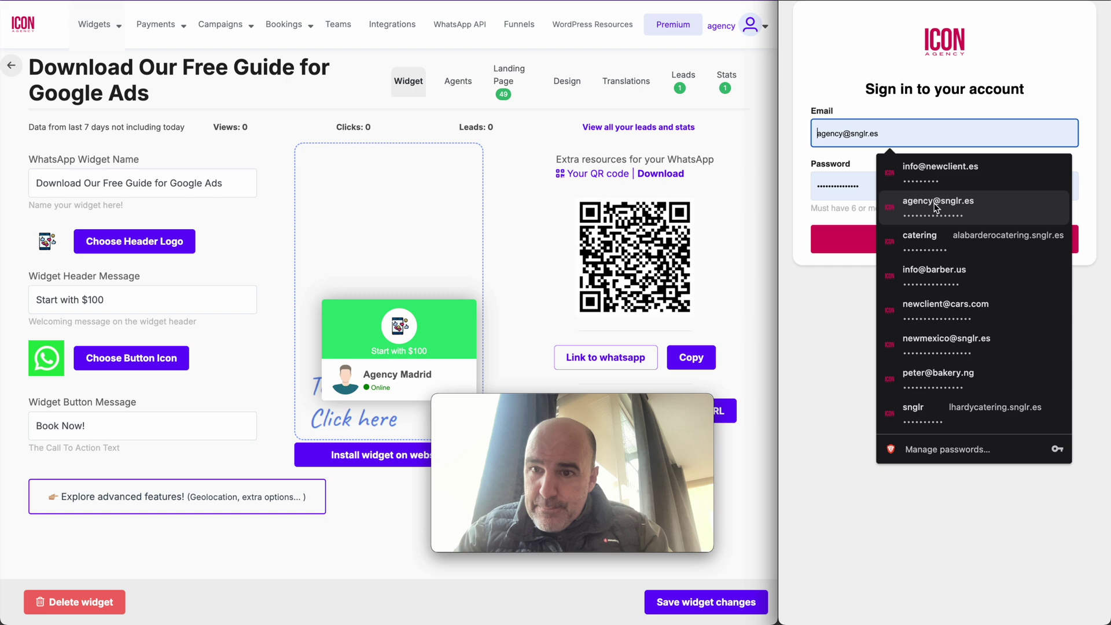
pyautogui.click(945, 276)
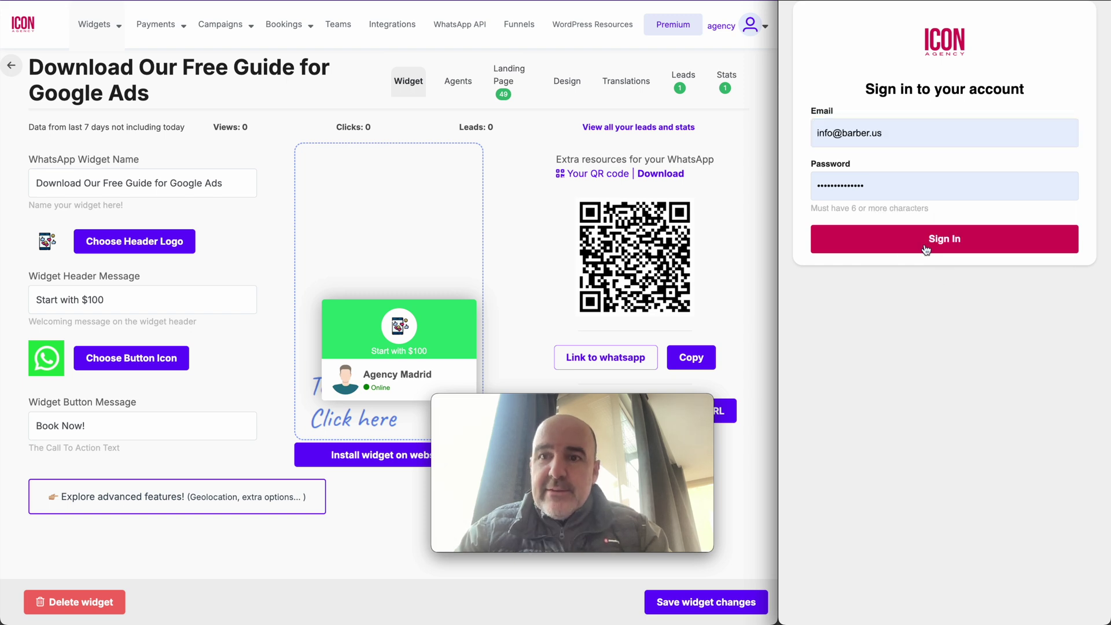
pyautogui.click(926, 248)
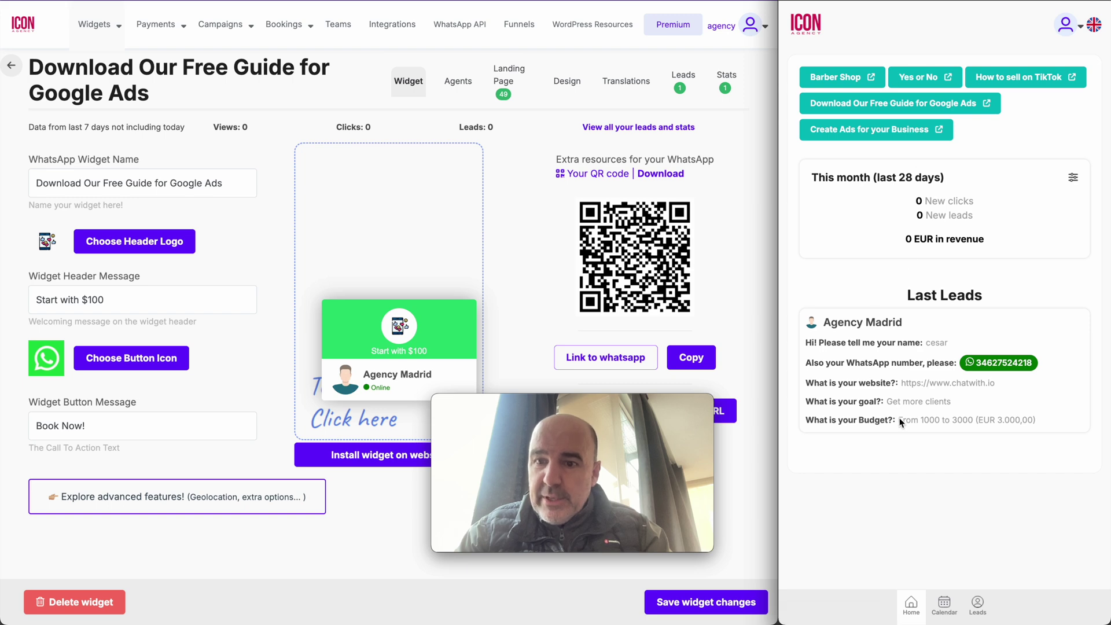
# - Open the Barber Shop calendar, go back to 05/02/2025, and start adding a contact
pyautogui.click(944, 605)
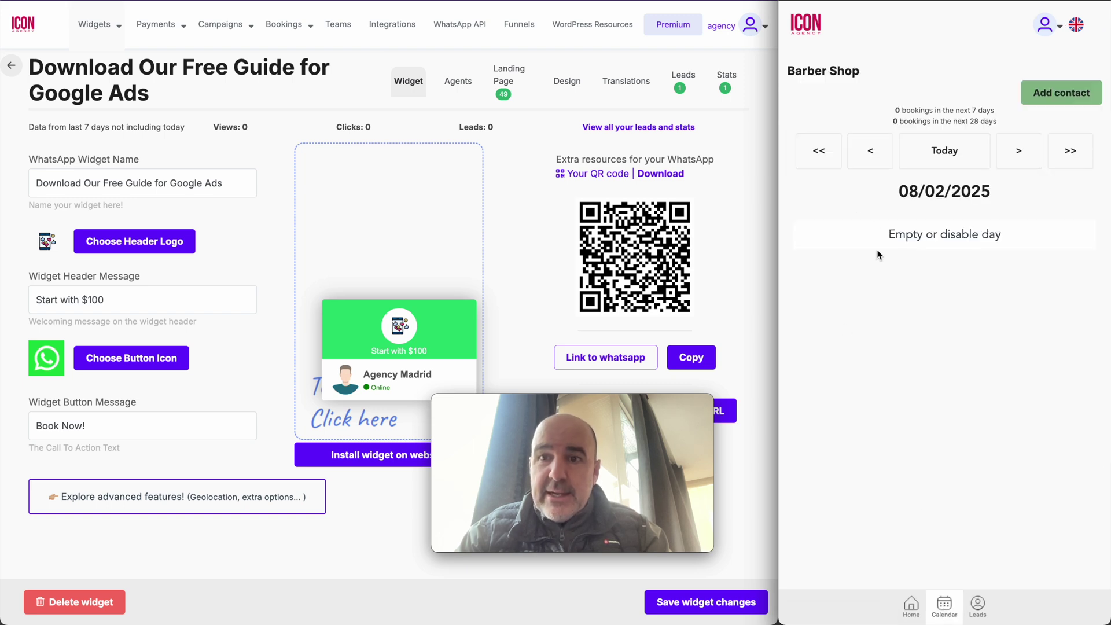
pyautogui.click(871, 158)
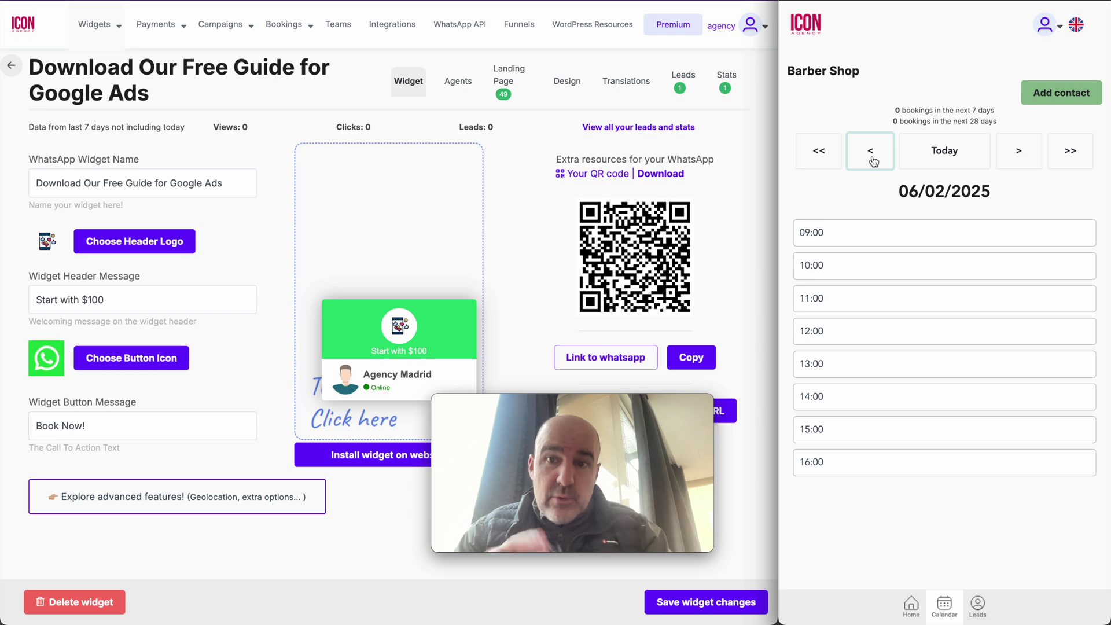
pyautogui.click(874, 161)
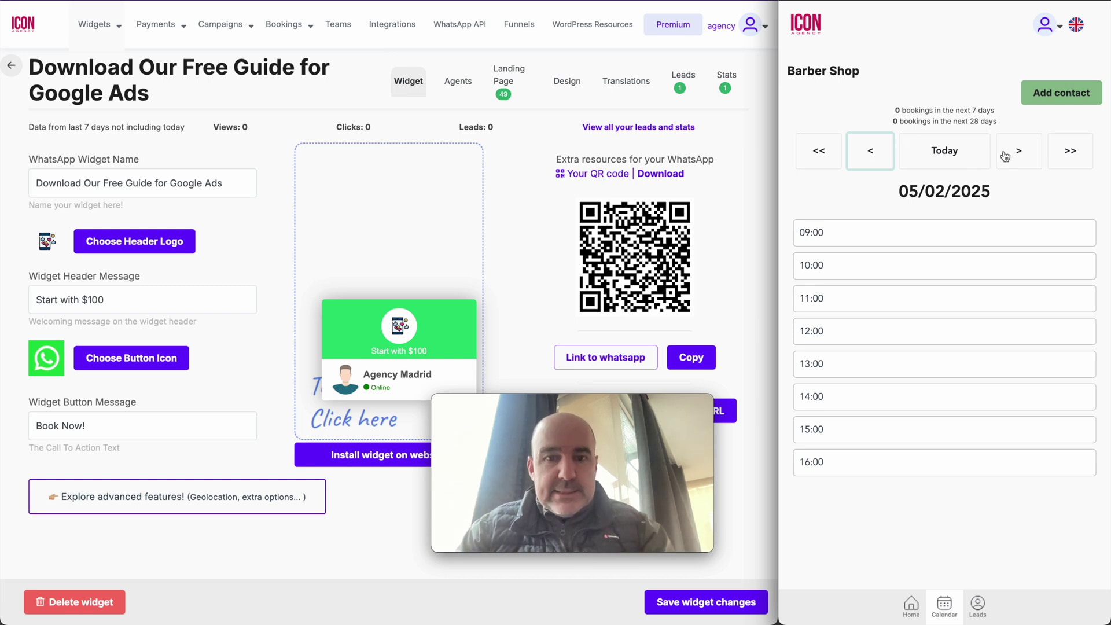
pyautogui.click(1046, 100)
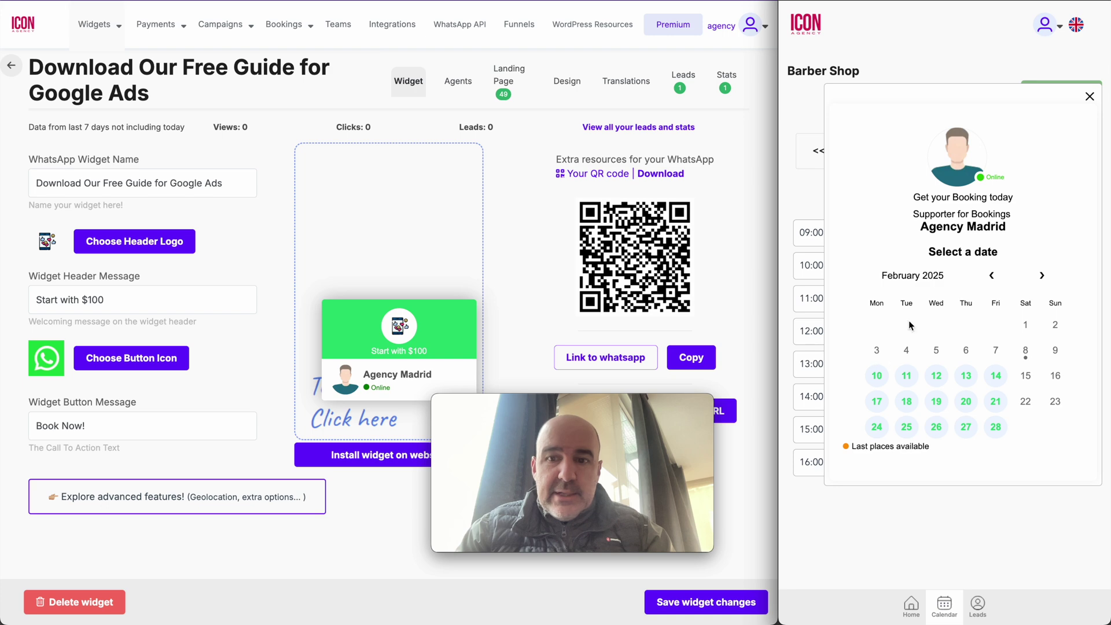
# - Close the February 2025 booking picker and return to the client's Home dashboard
pyautogui.click(1090, 97)
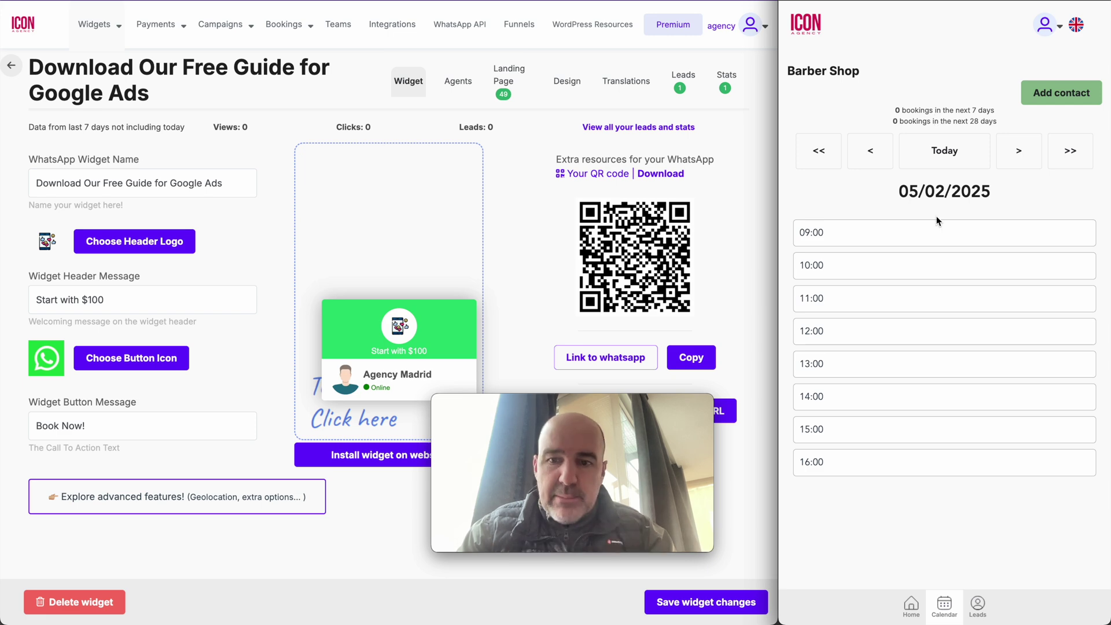
pyautogui.click(910, 605)
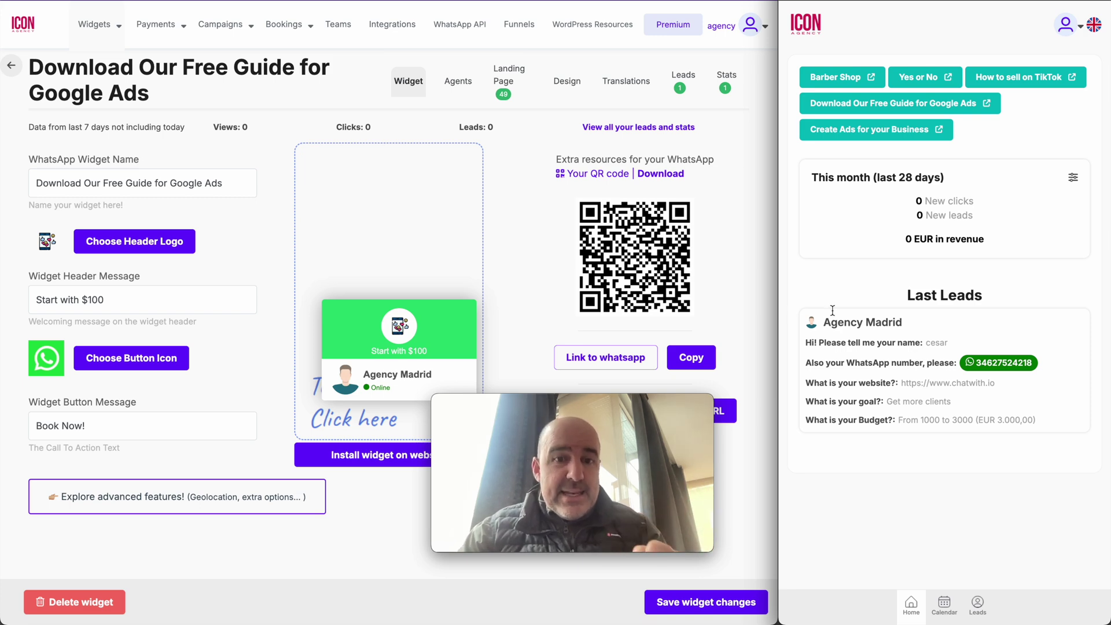
pyautogui.moveTo(431, 394); pyautogui.dragTo(241, 286)
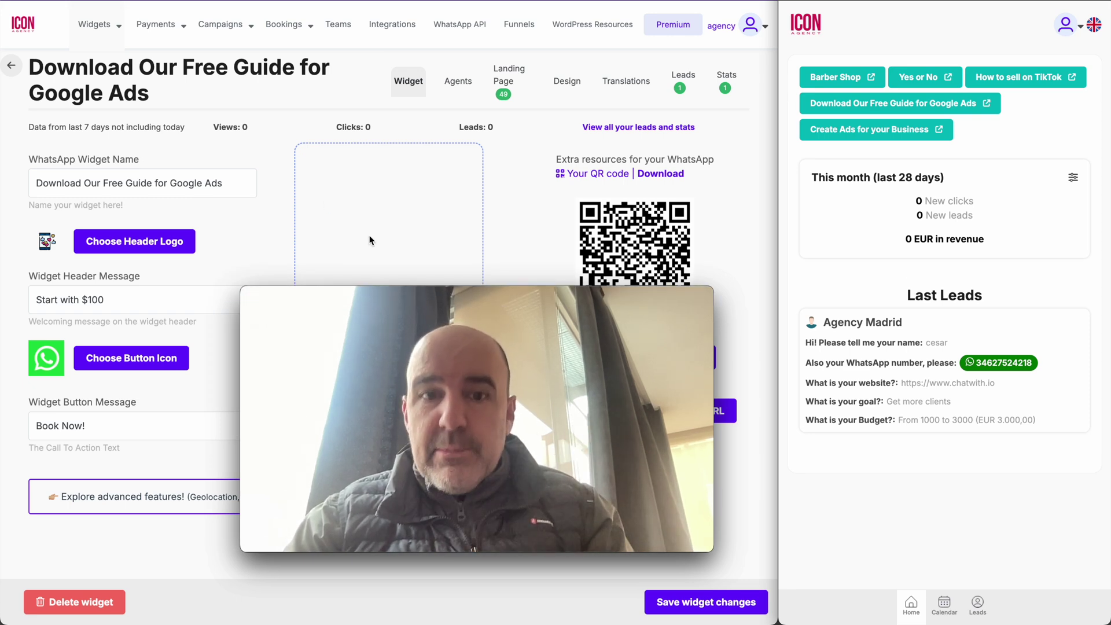